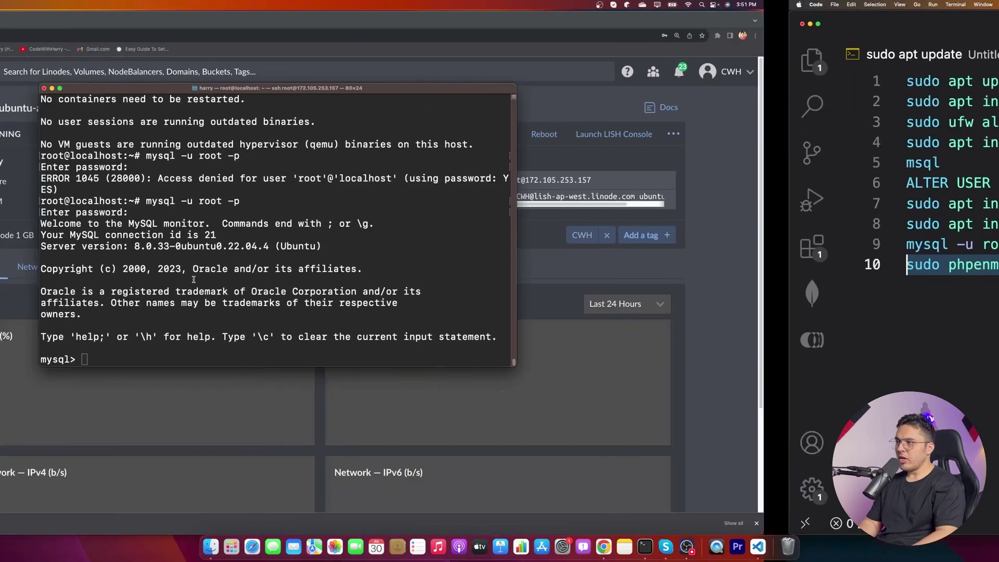
- Exit MySQL, run sudo phpenmod mbstring, then attempt the Apache restart command
type("exit")
key("Return")
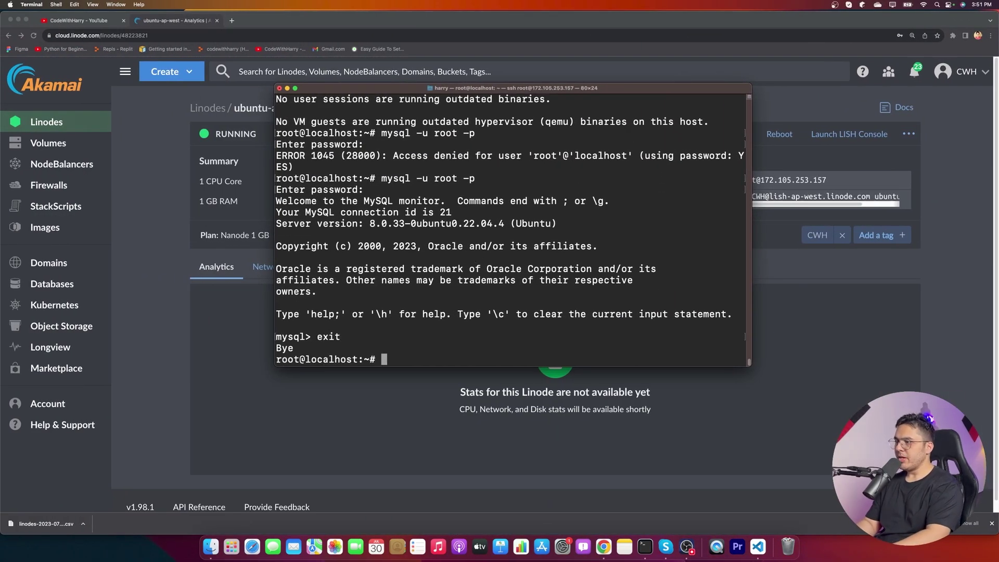
type("sudo phpenmod mbstring")
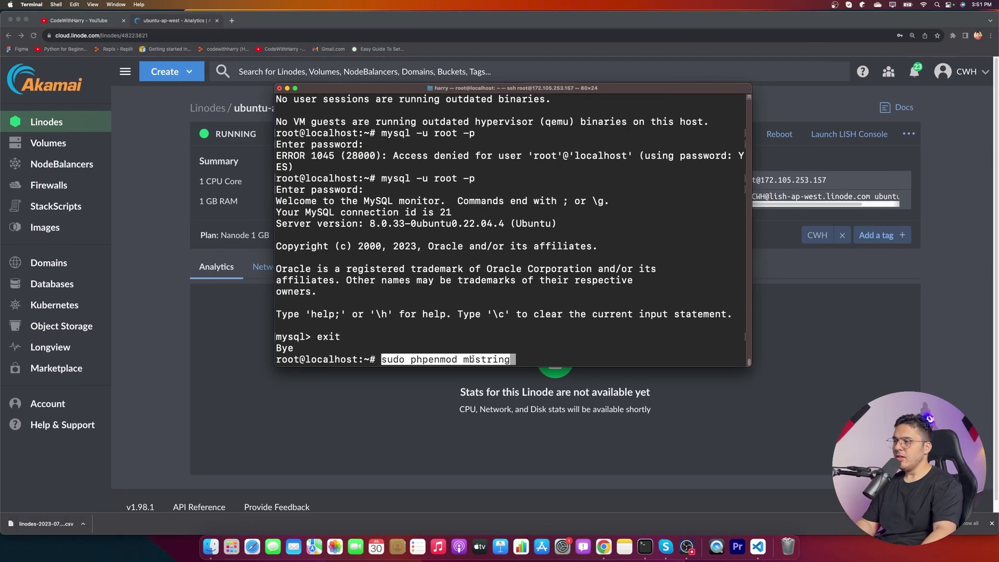
key("Return")
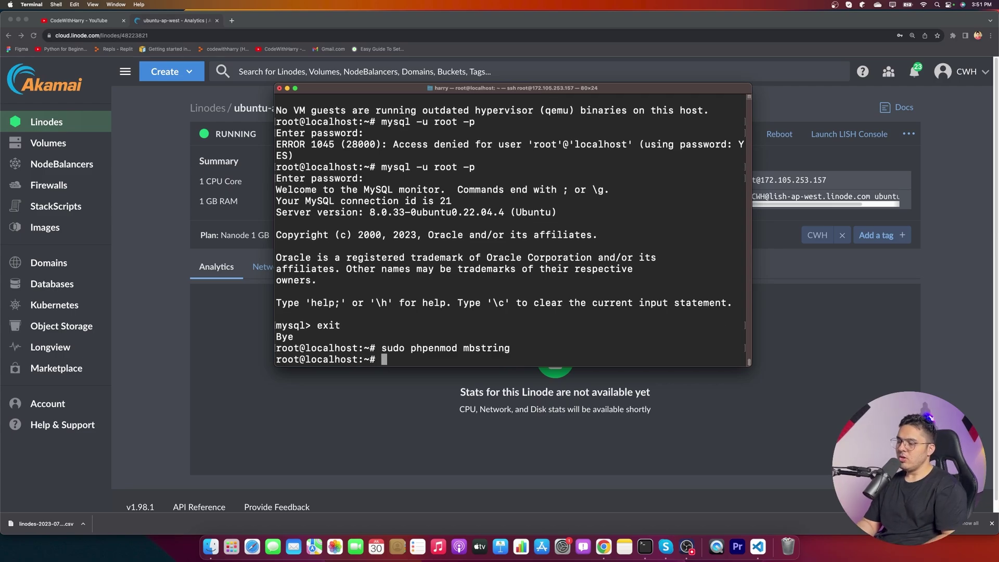
type("sudo server a")
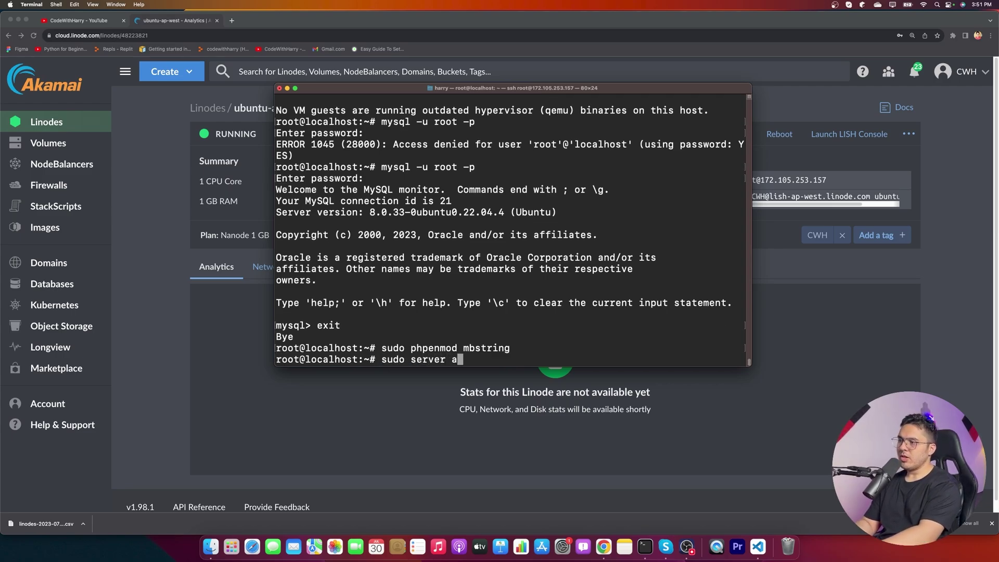
type("pache2 re")
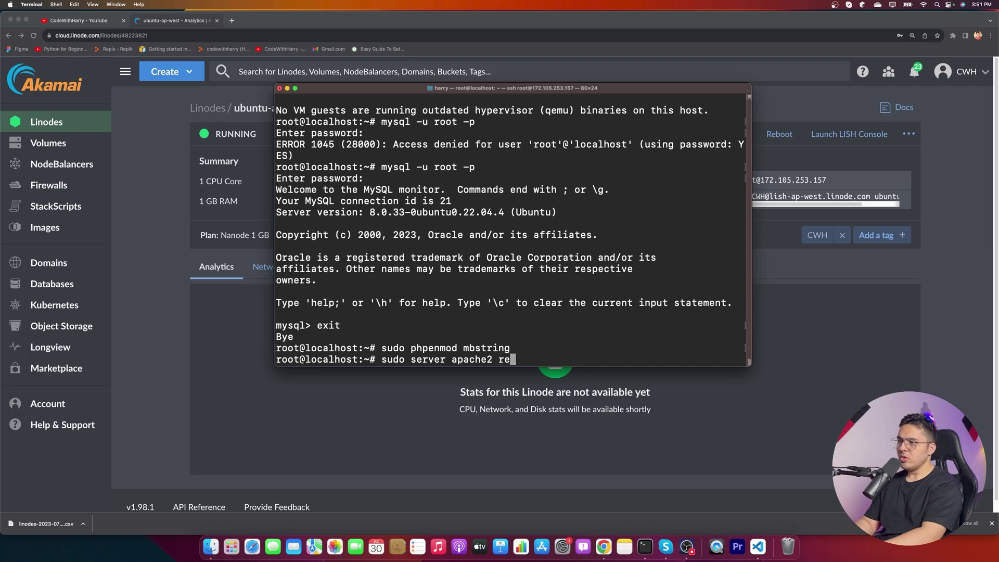
type("start")
key("Return")
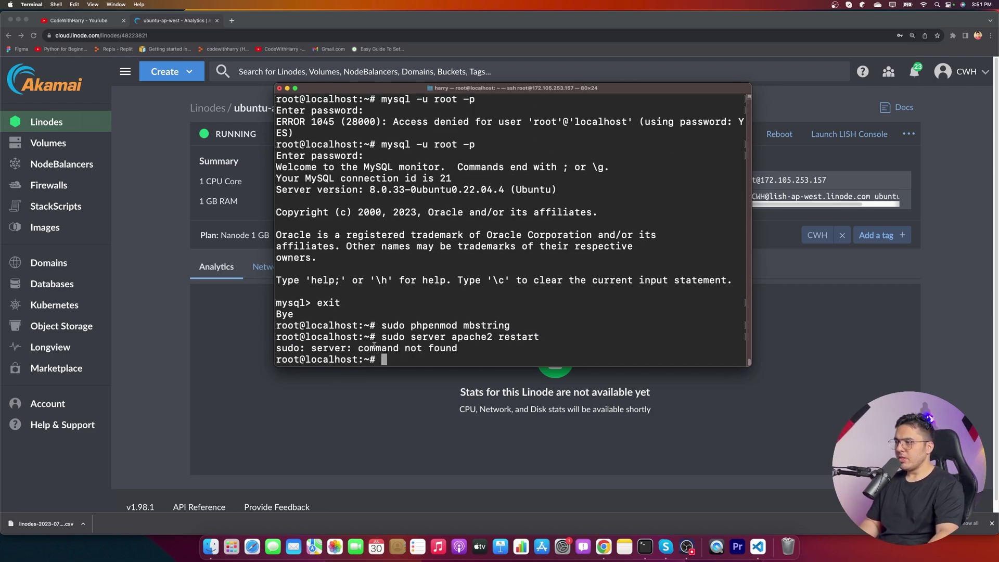
- Fix the typo and run sudo service apache2 restart
key("Up")
key("Left")
key("Left")
key("Left")
key("Left")
key("Left")
key("Left")
key("Left")
key("Left")
key("Left")
key("Left")
key("Left")
key("Left")
key("Left")
key("Left")
key("Left")
key("Left")
key("Left")
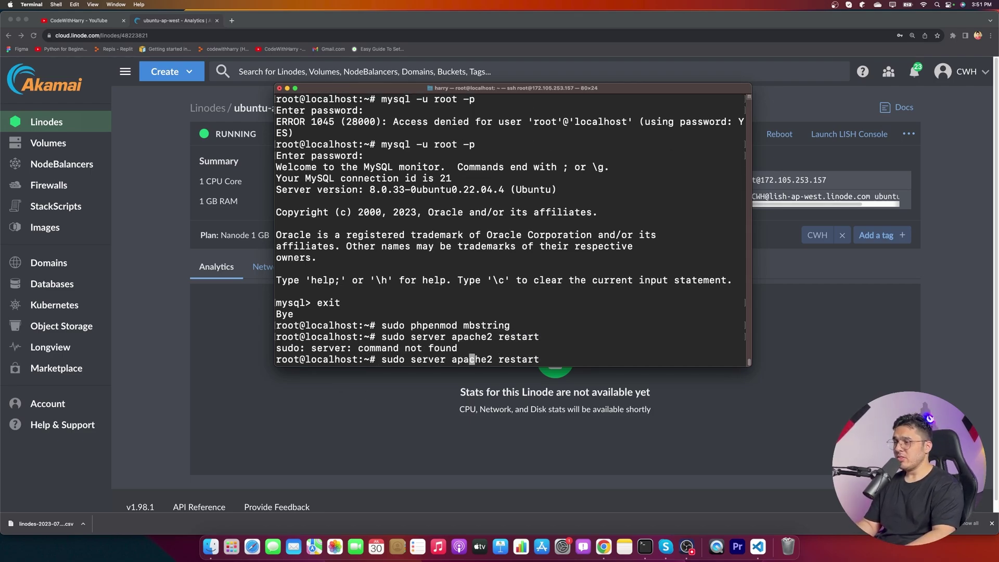
key("Right")
key("BackSpace")
key("BackSpace")
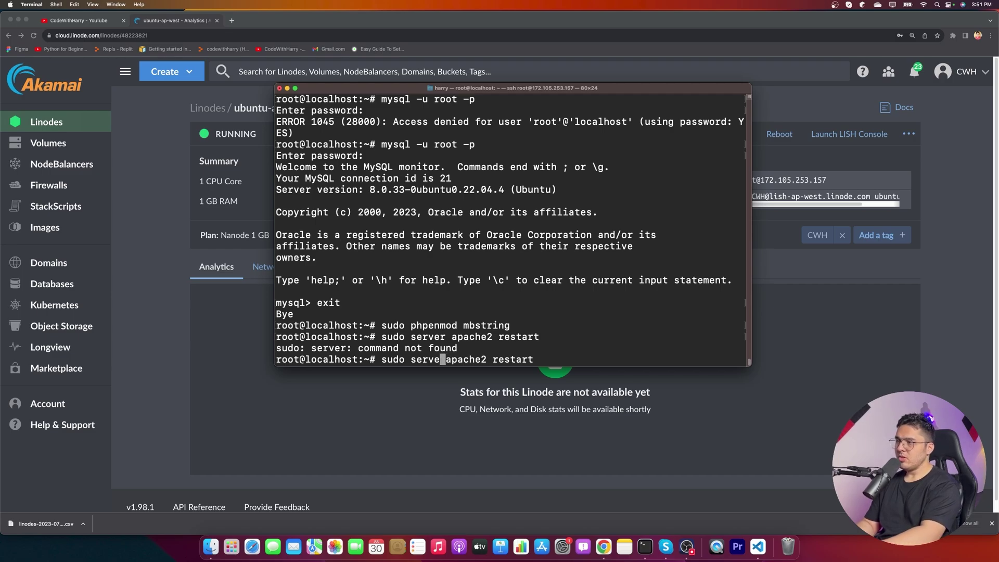
type("ice")
key("Return")
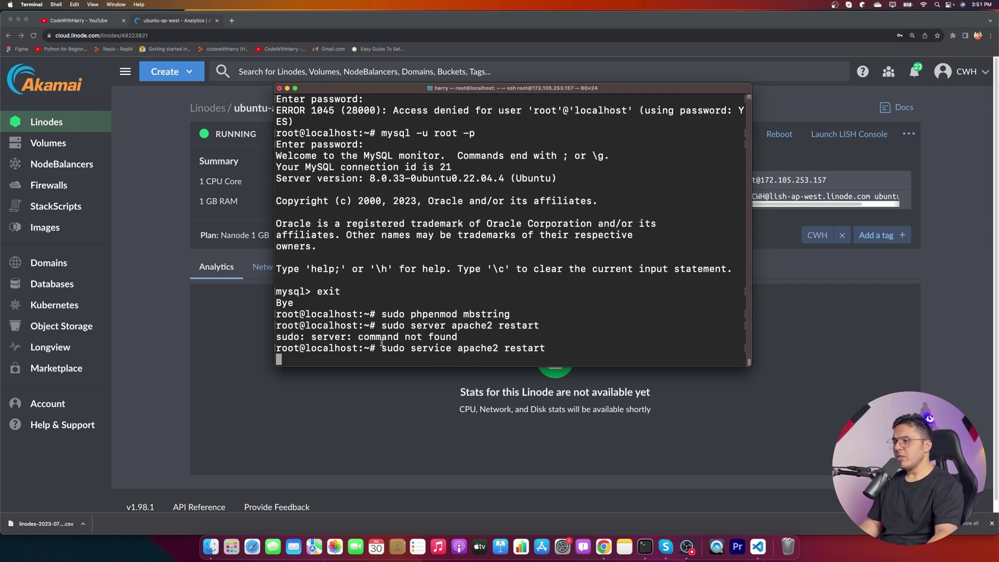
- Save the restart command to the notes and copy the server's IPv4 address from Linode
left_click_drag(381, 343, 549, 345)
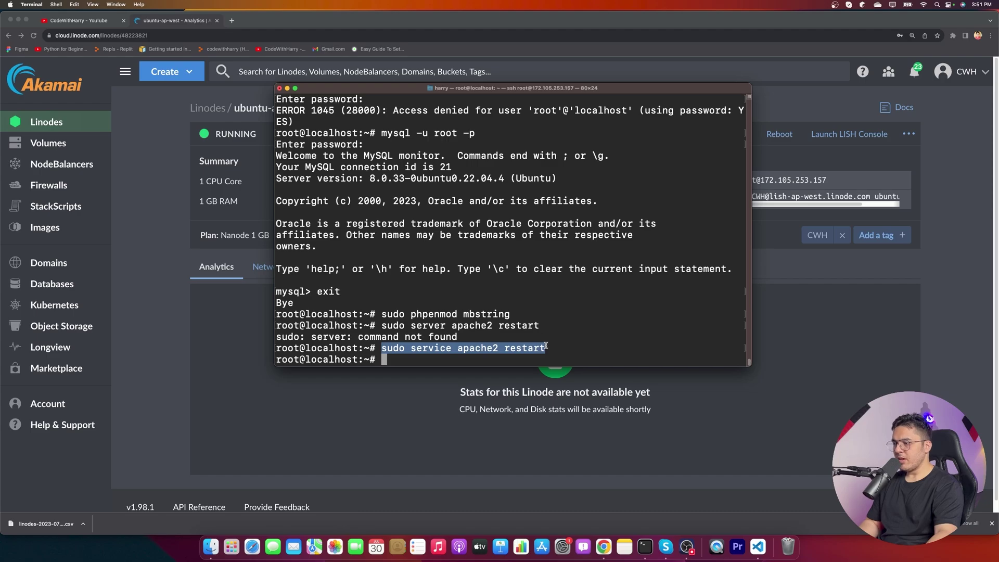
key("super+c")
key("super+Tab")
key("Right")
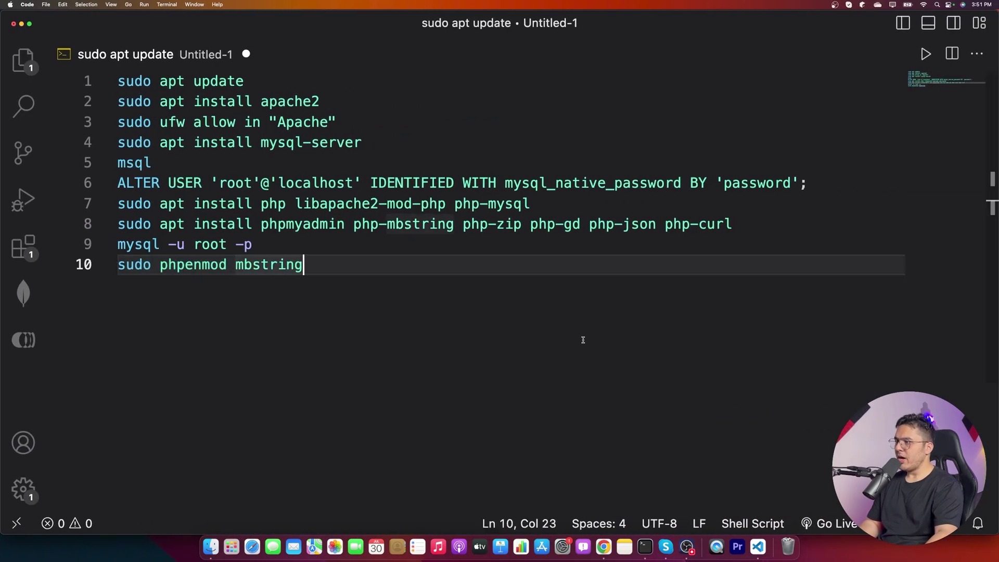
key("Return")
key("super+v")
key("super+Tab")
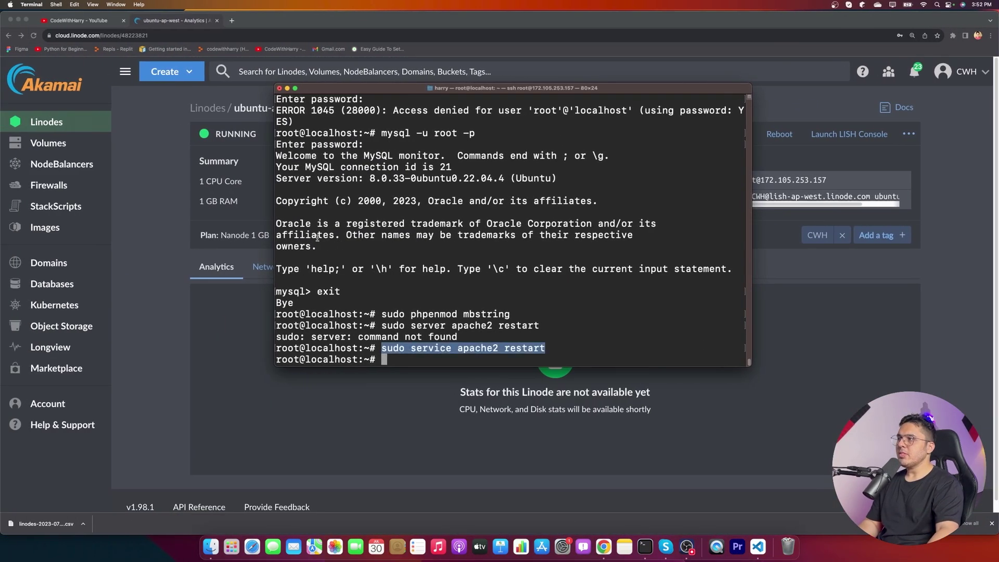
key("super+Tab")
left_click(586, 179)
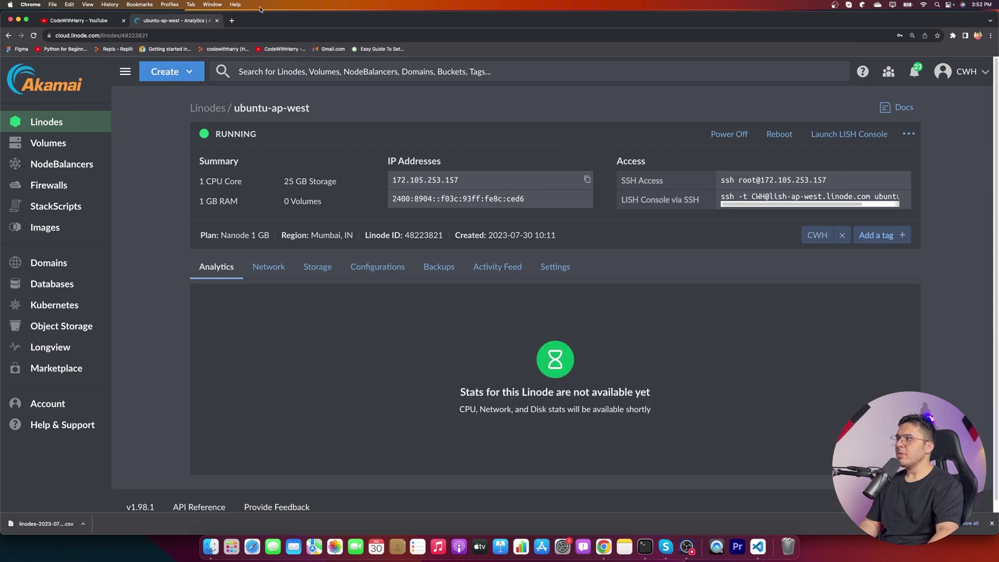
- Load the server IP plus /phpmyadmin in a new tab and log in as root
left_click(233, 21)
key("super+v")
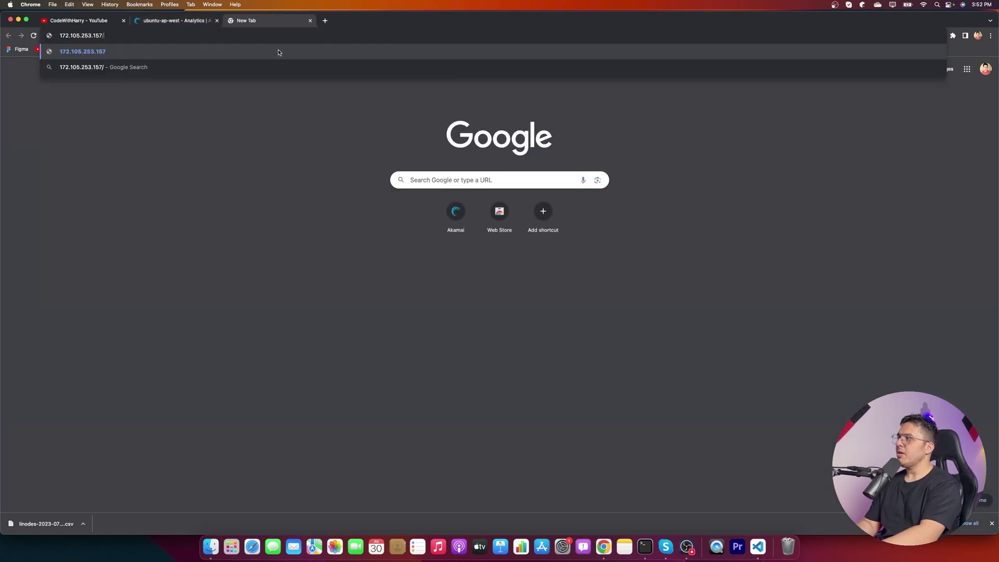
type("/phpmyadmin")
key("Return")
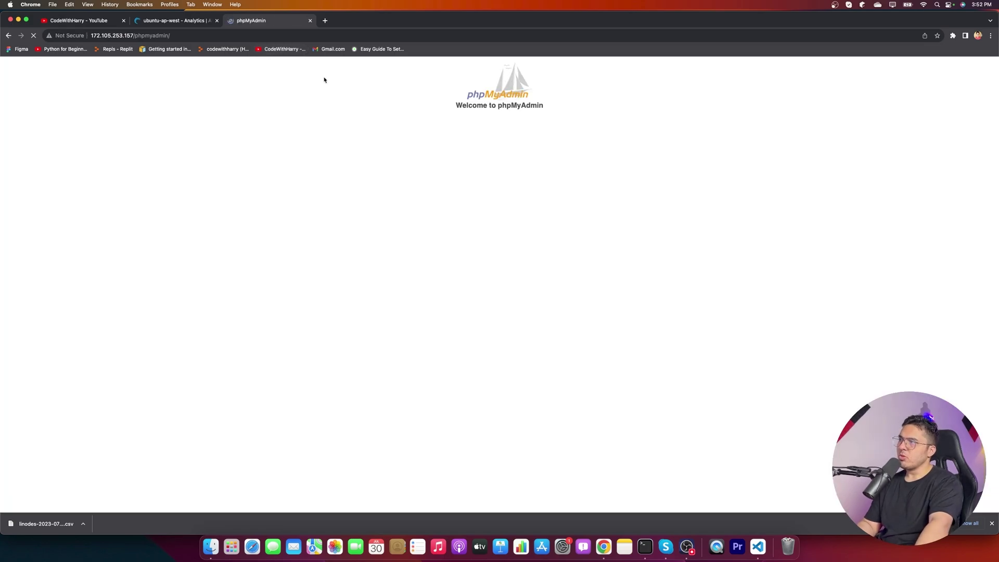
left_click(502, 177)
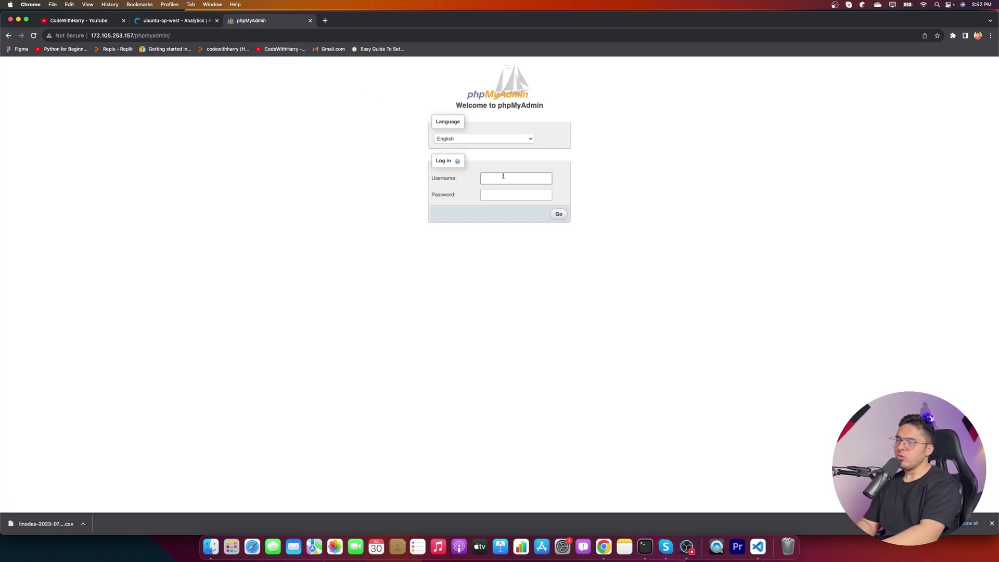
type("root")
key("Tab")
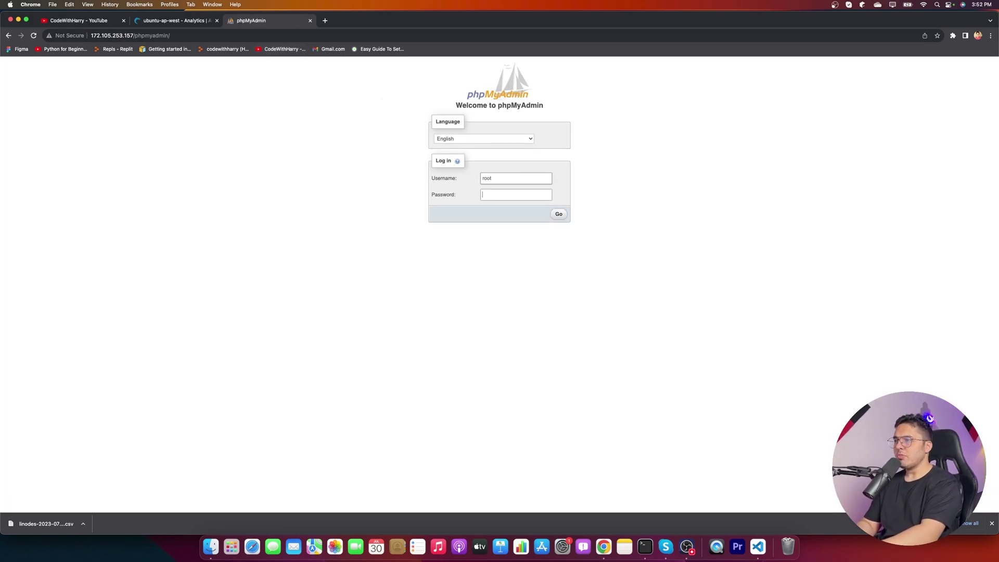
key("Return")
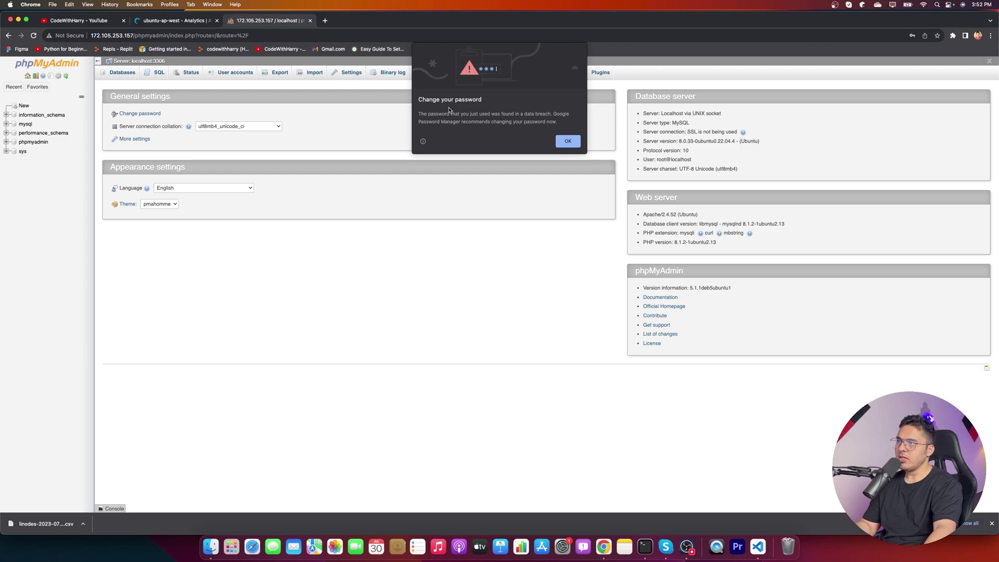
- Dismiss Chrome's change-password and save-password prompts, then zoom the dashboard to 150%
left_click(567, 142)
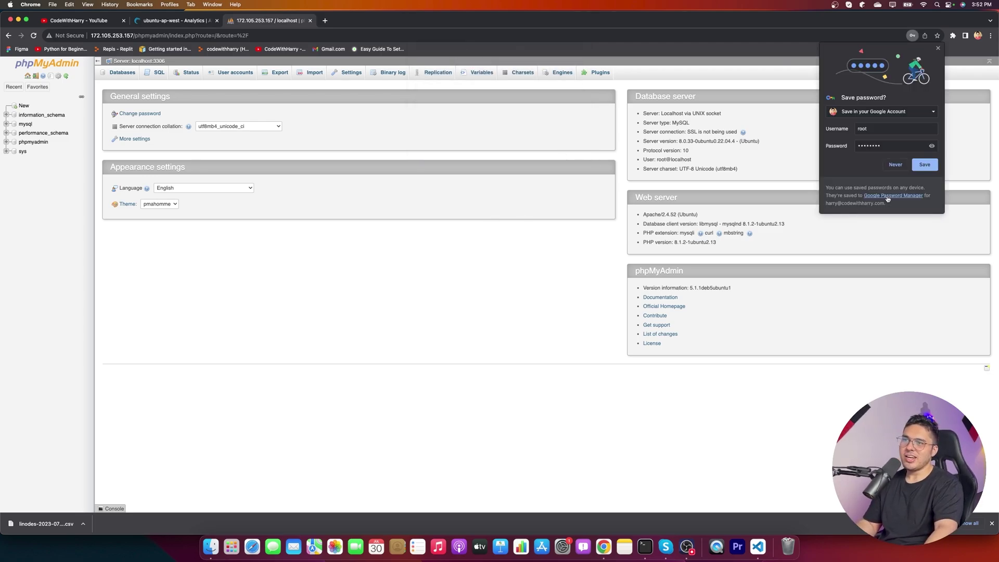
left_click(895, 164)
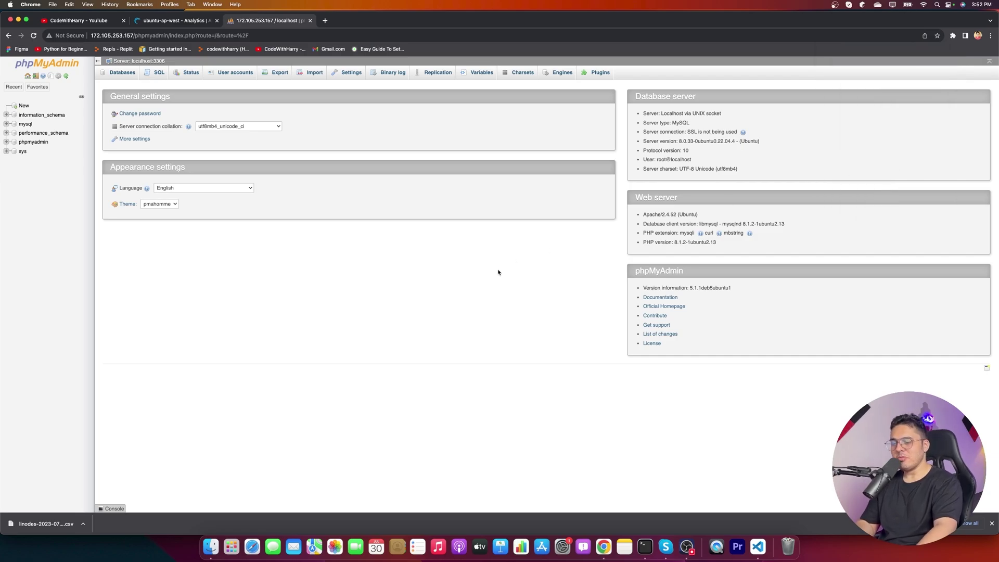
key("super+equal")
key("super+equal")
key("super+equal")
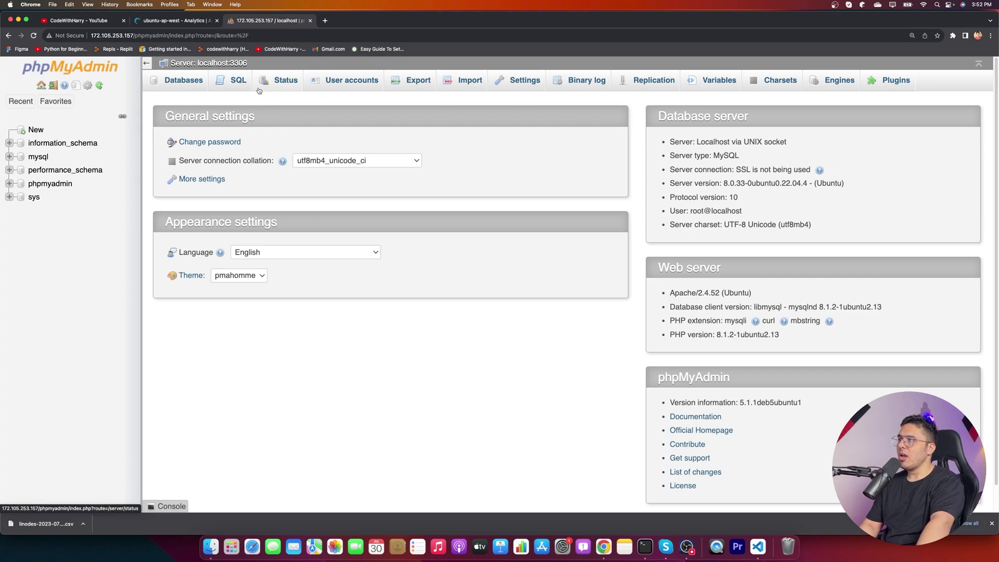
- Create a new database named harry
left_click(174, 88)
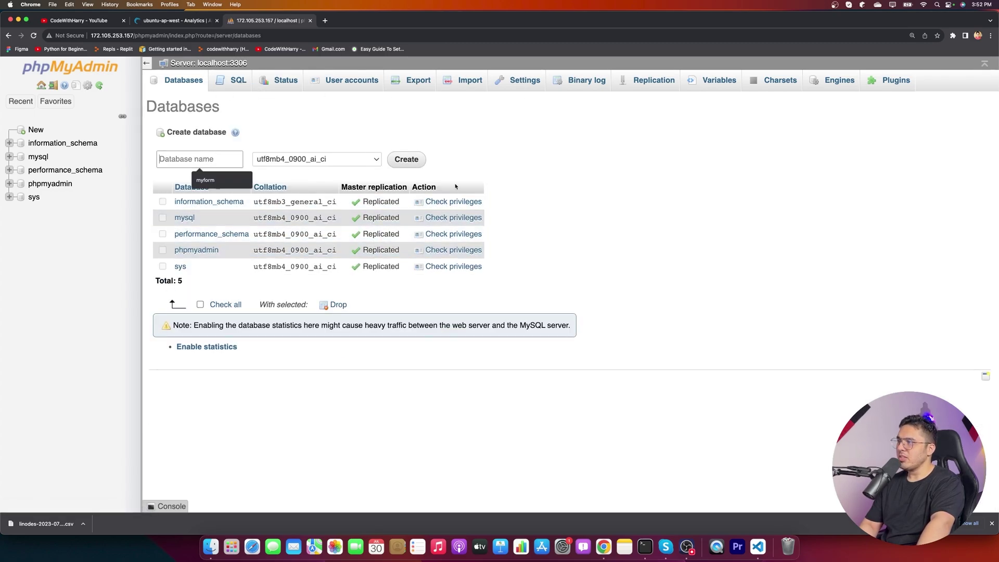
type("harry")
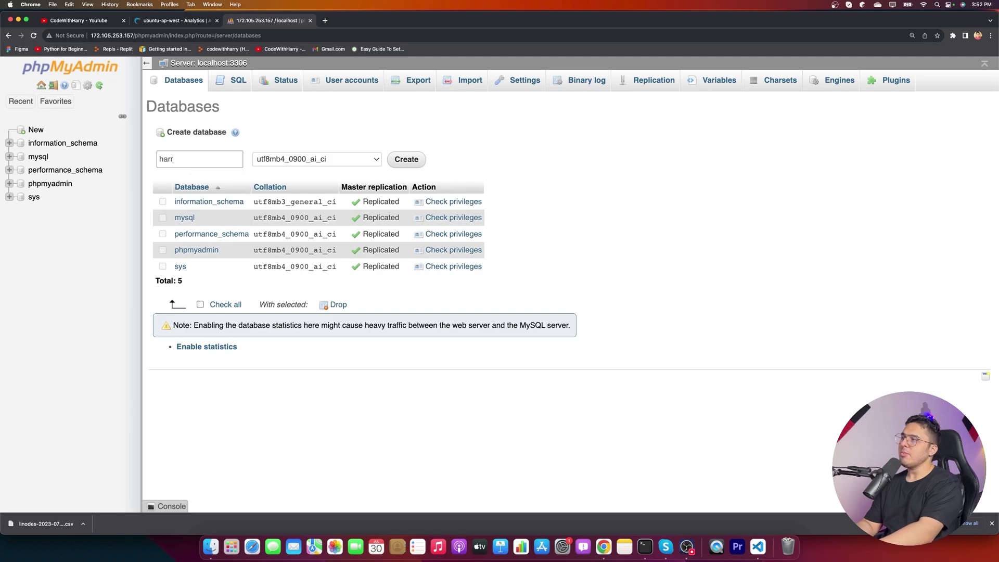
left_click(407, 162)
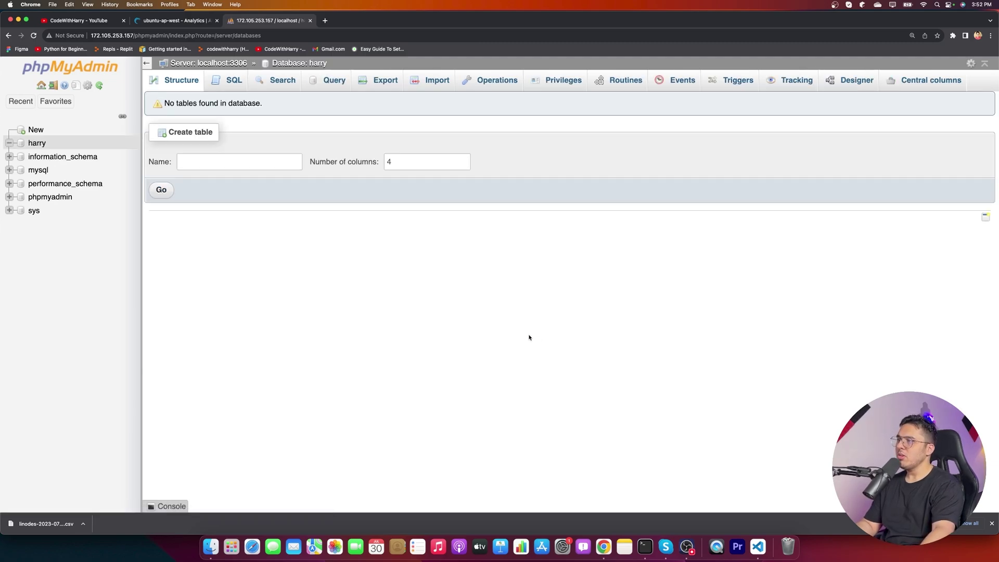
- Start a 4-column table named friends in harry
left_click(259, 157)
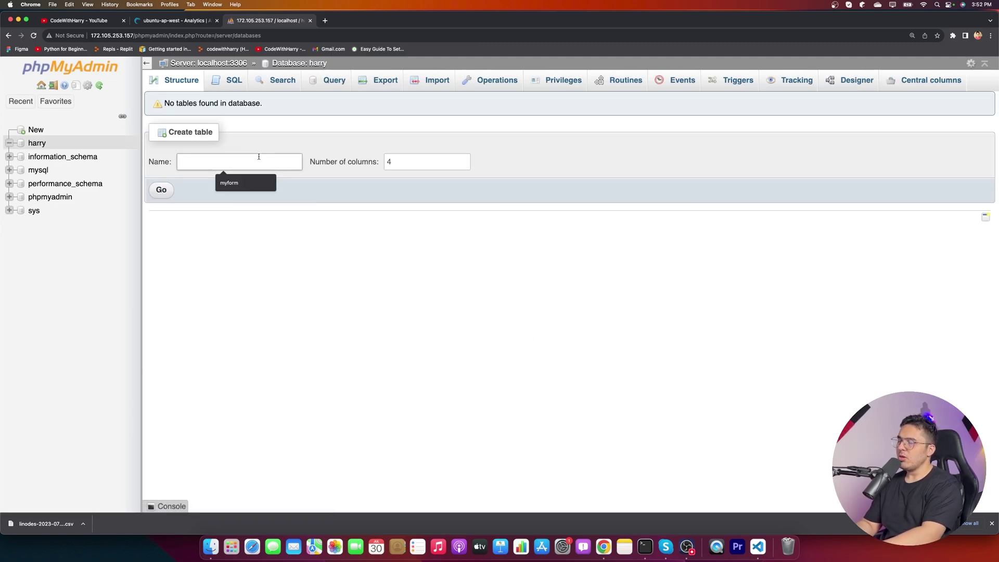
type("names")
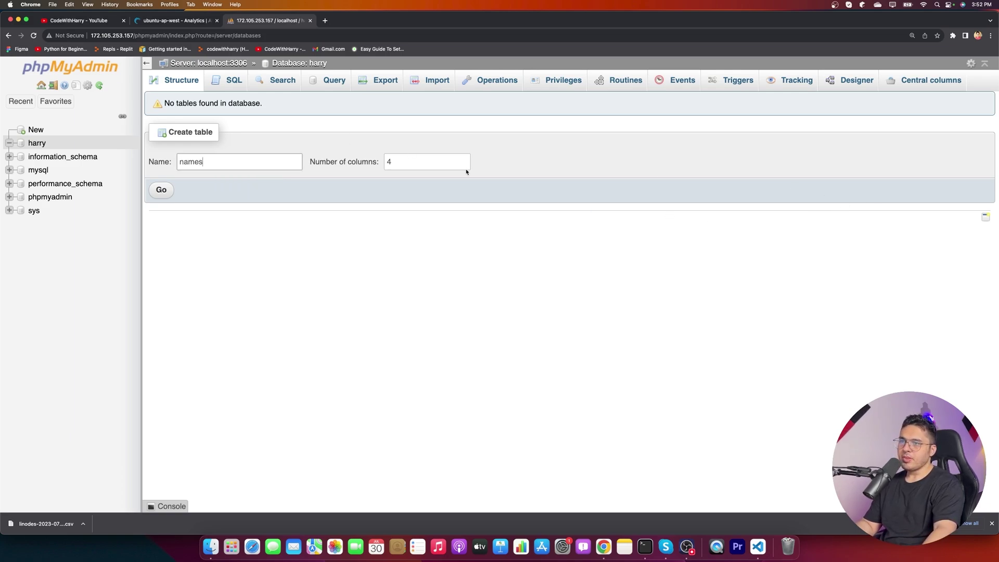
key("super+a")
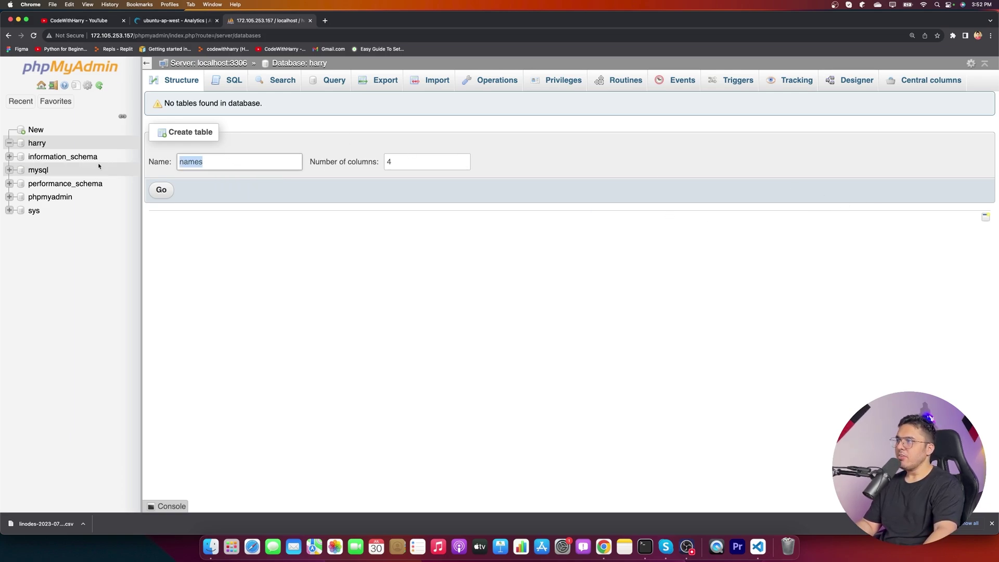
type("friends")
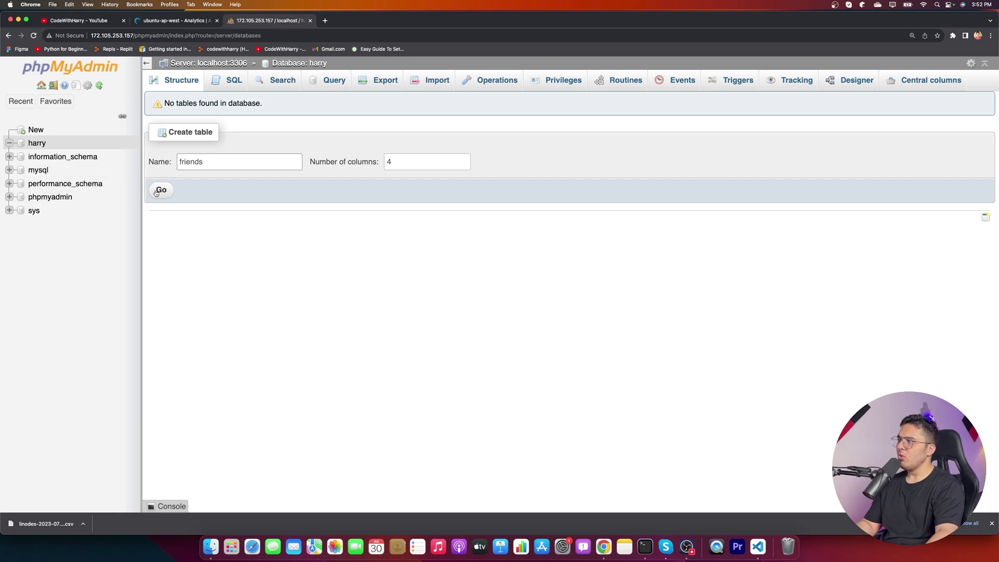
left_click(158, 191)
- Name the four columns sno, name, email and phone
left_click(210, 170)
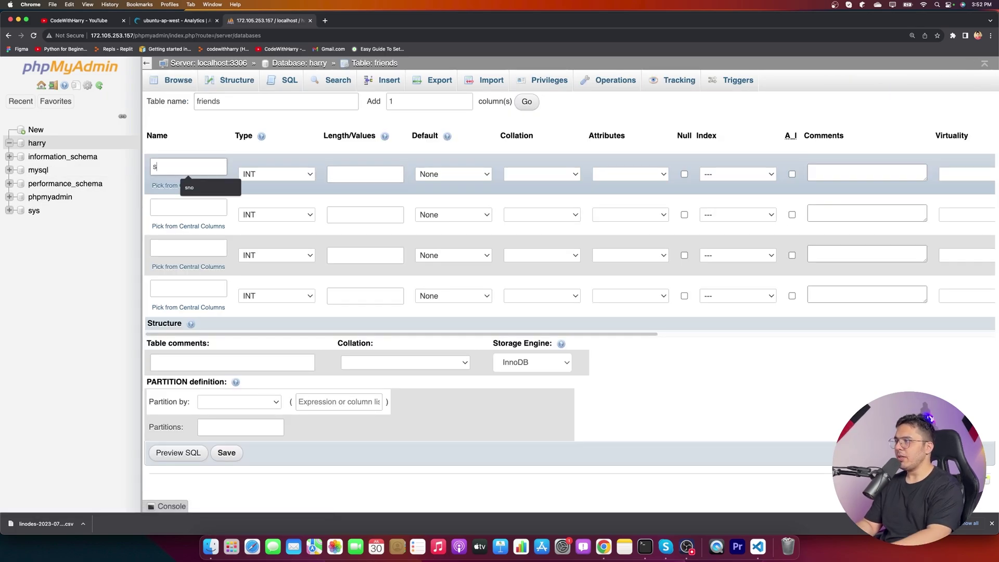
left_click(189, 185)
left_click(186, 208)
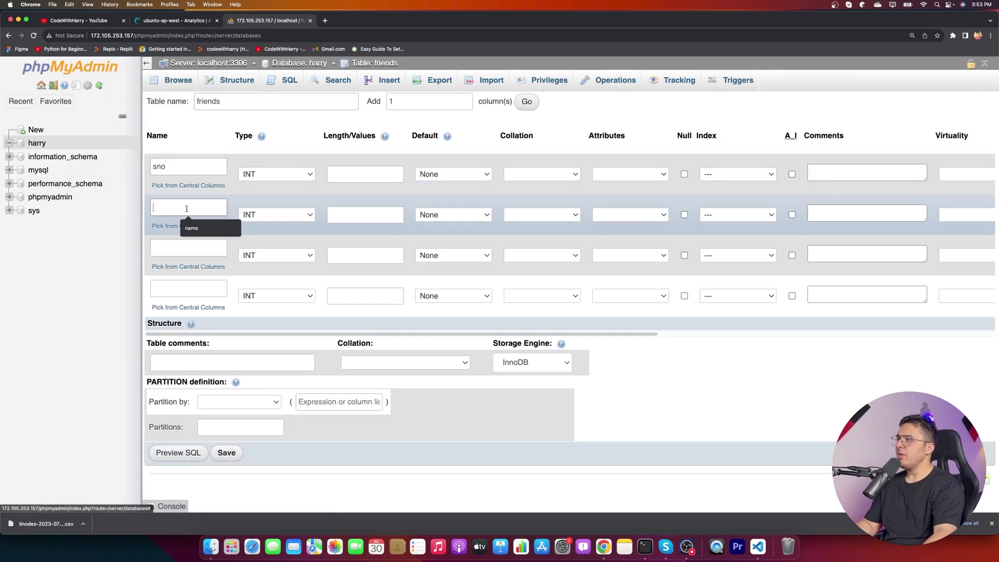
type("name")
left_click(197, 243)
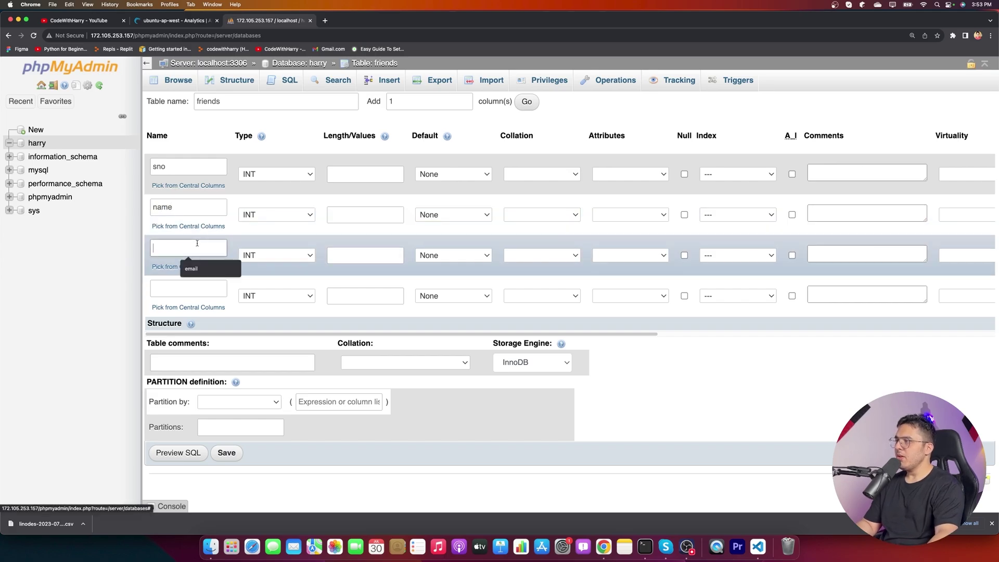
type("email")
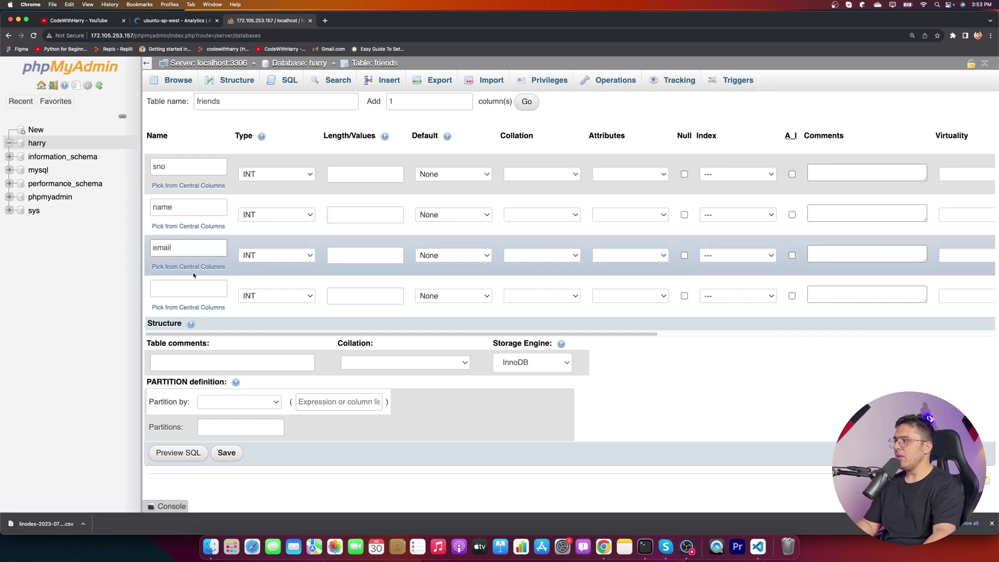
left_click(188, 288)
type("des")
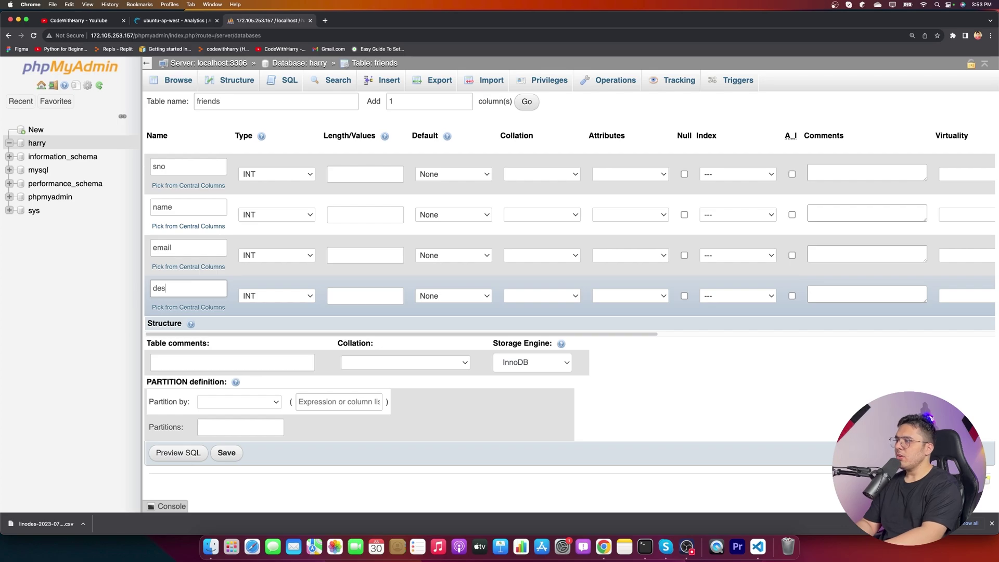
type("phone")
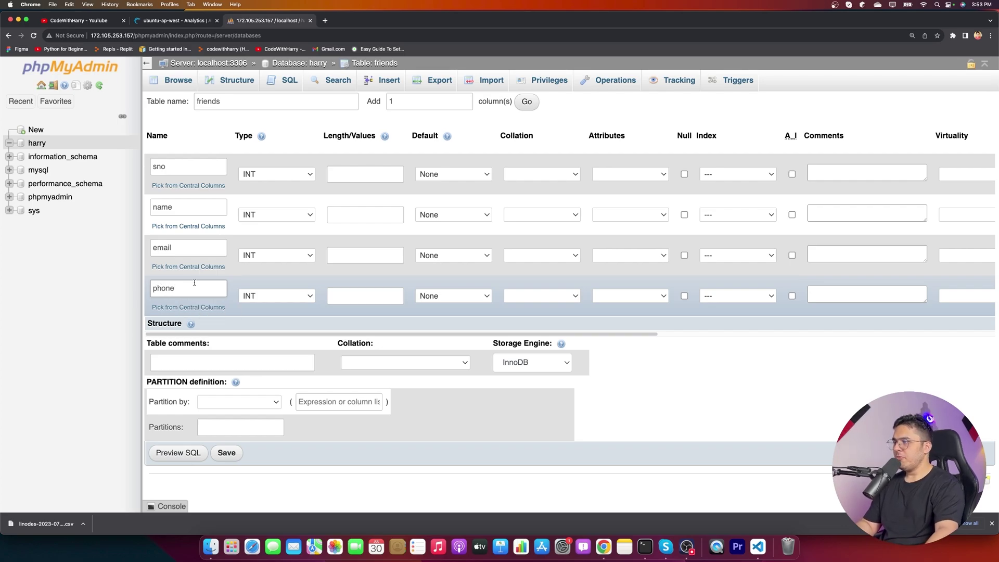
- Set types INT, TEXT, VARCHAR, INT with length 23 for name and email, then save
left_click(276, 255)
left_click(272, 265)
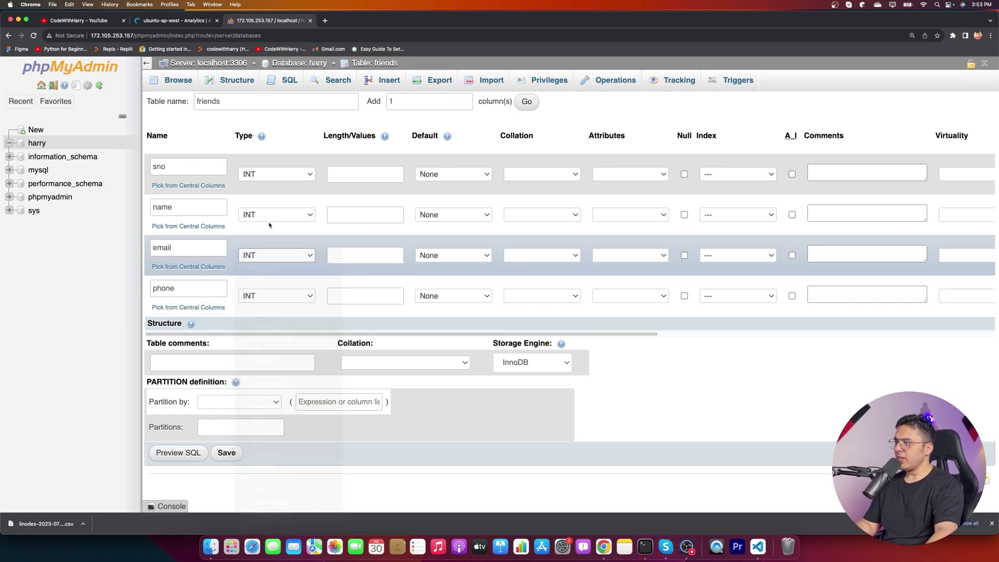
left_click(277, 215)
left_click(262, 239)
left_click(275, 175)
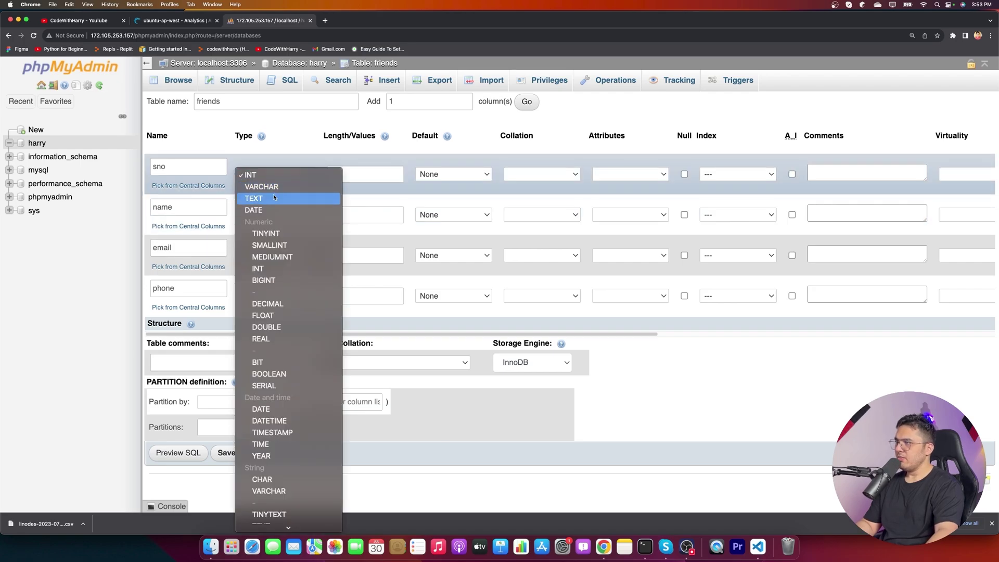
left_click(275, 215)
left_click(275, 215)
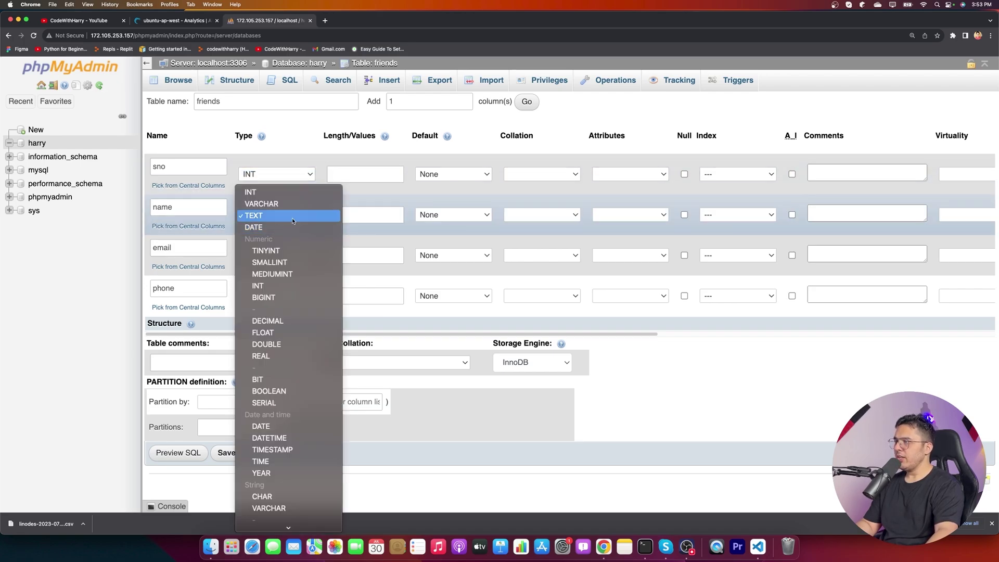
left_click(293, 220)
left_click(361, 217)
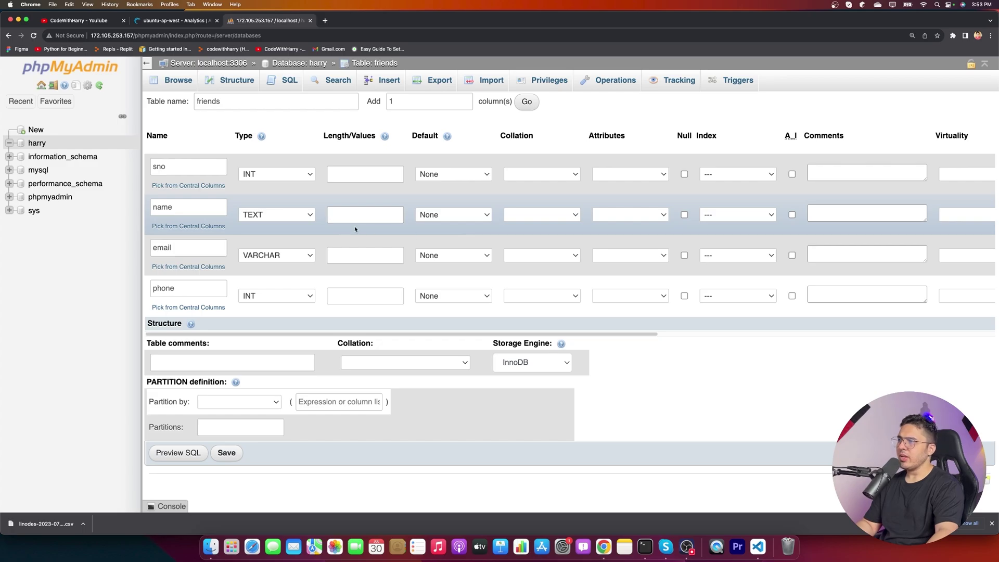
type("23")
left_click(356, 256)
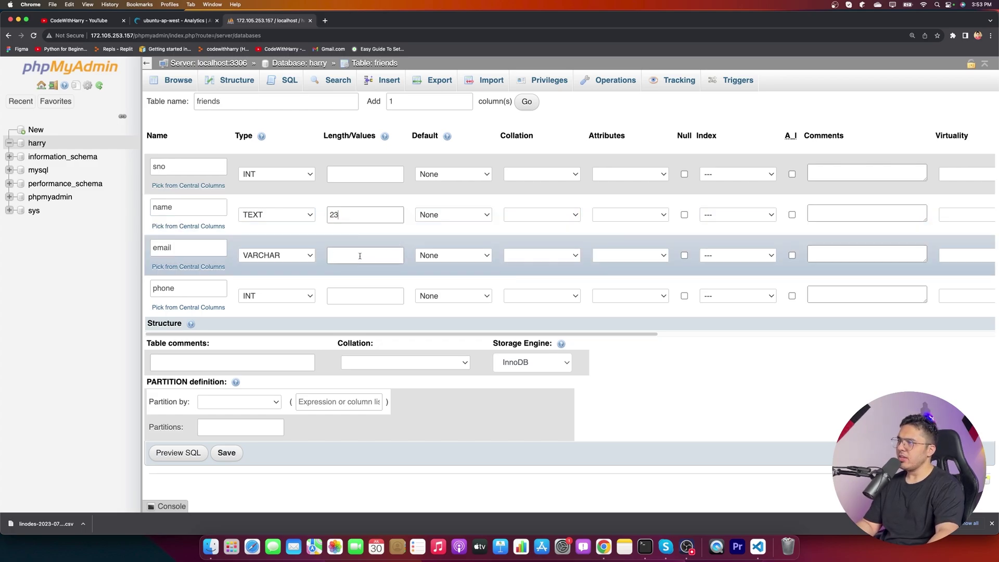
type("23")
left_click(357, 294)
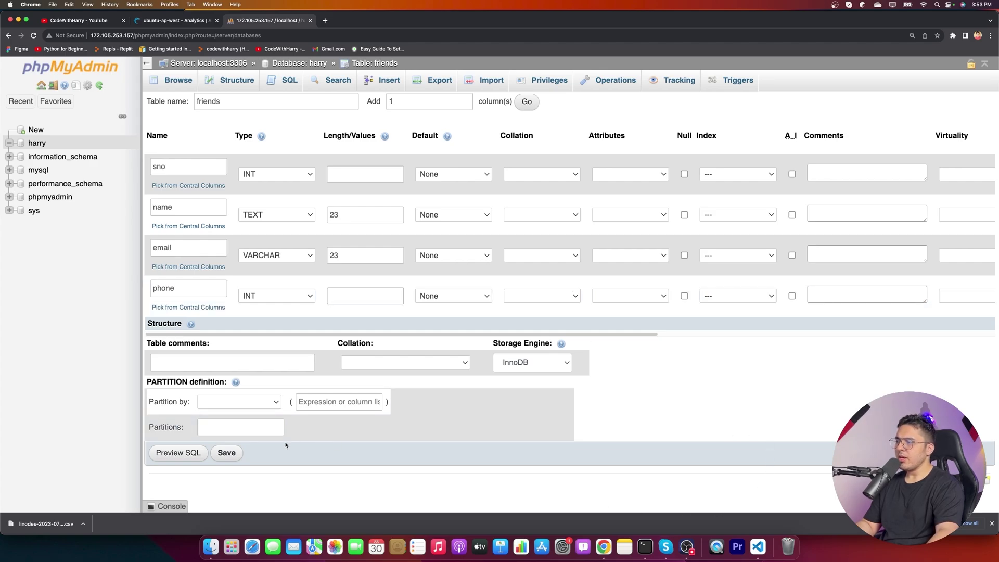
left_click(226, 452)
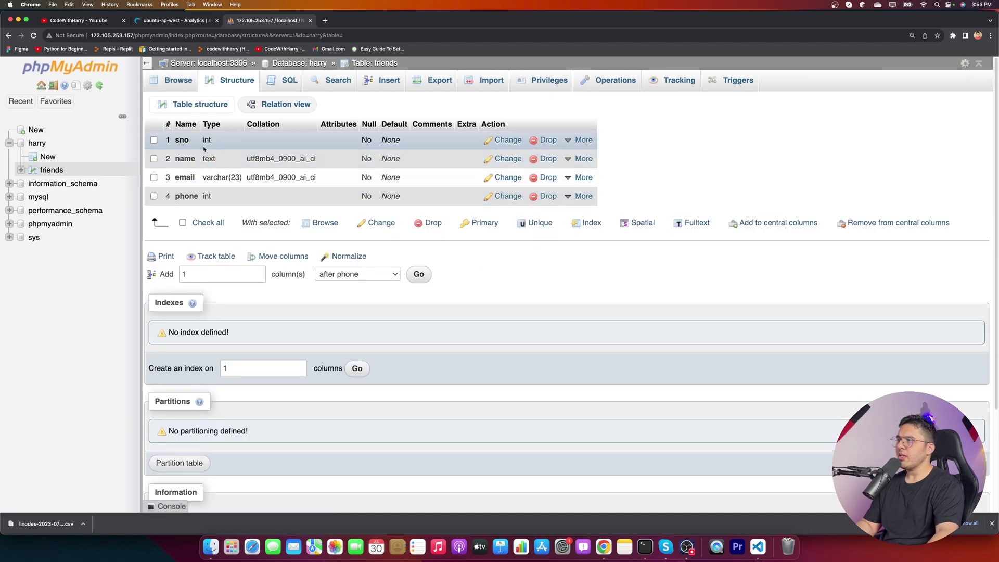
- Tick A_I on sno to make it an auto-incrementing primary key and save
left_click(501, 140)
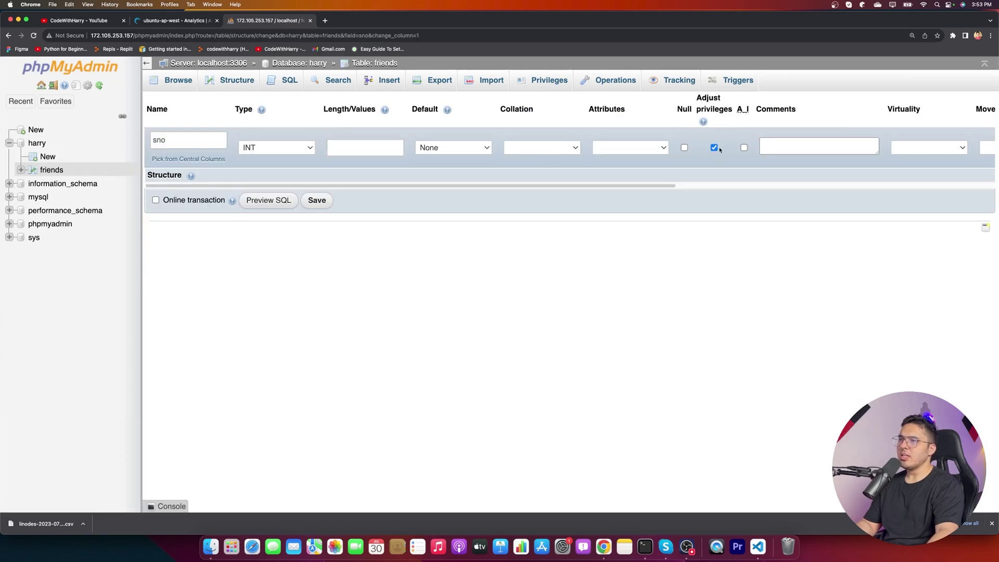
left_click(743, 148)
left_click_drag(666, 185, 962, 189)
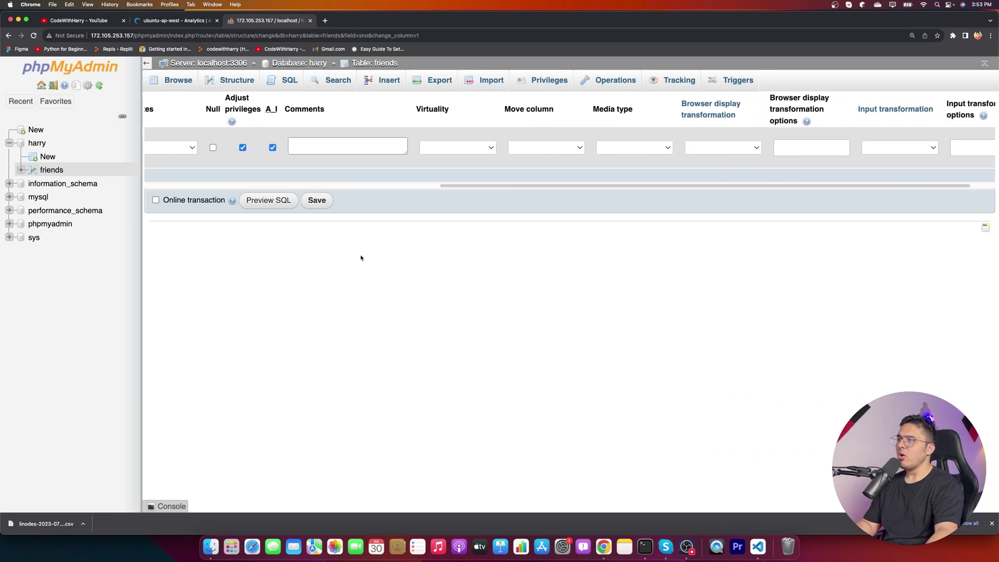
left_click(317, 200)
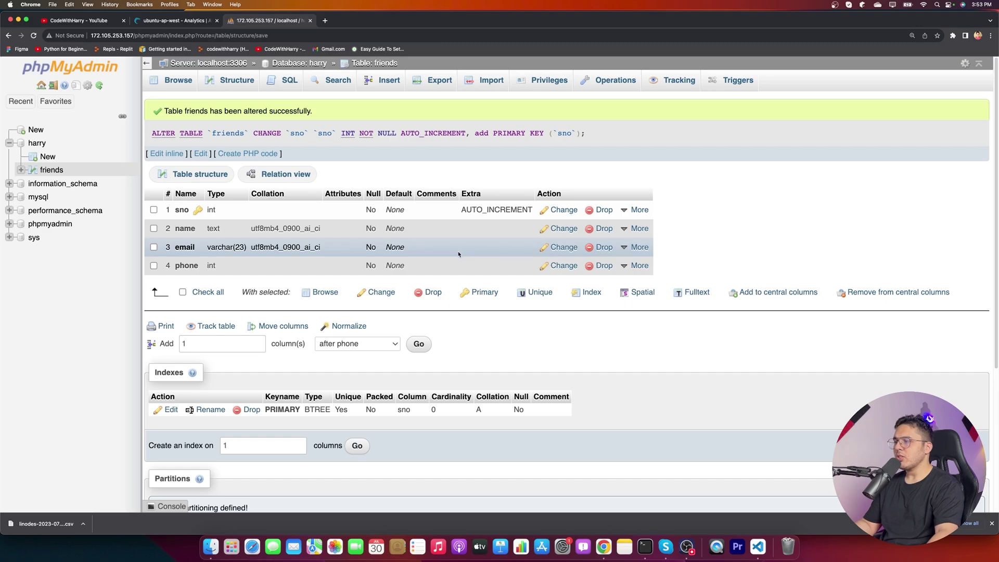
left_click(572, 211)
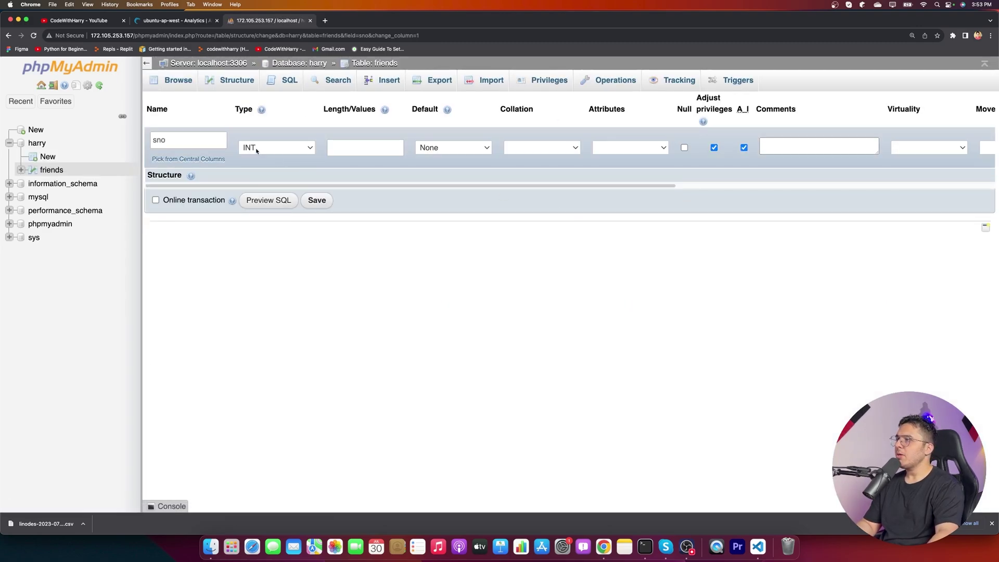
- In the Insert form, enter sno 1 and the first friend's name and e-mail
left_click(184, 91)
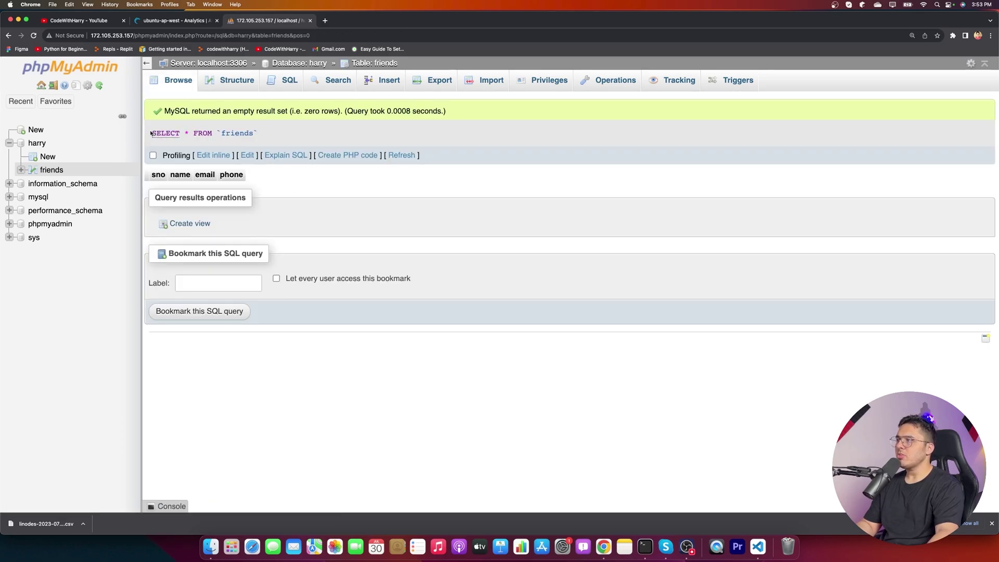
left_click_drag(150, 133, 298, 134)
left_click(321, 132)
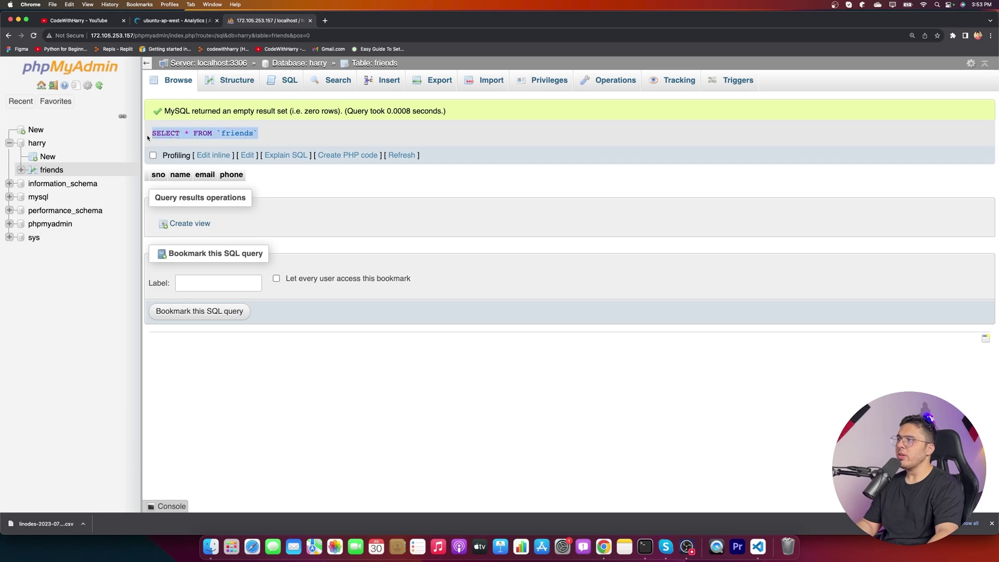
left_click(386, 83)
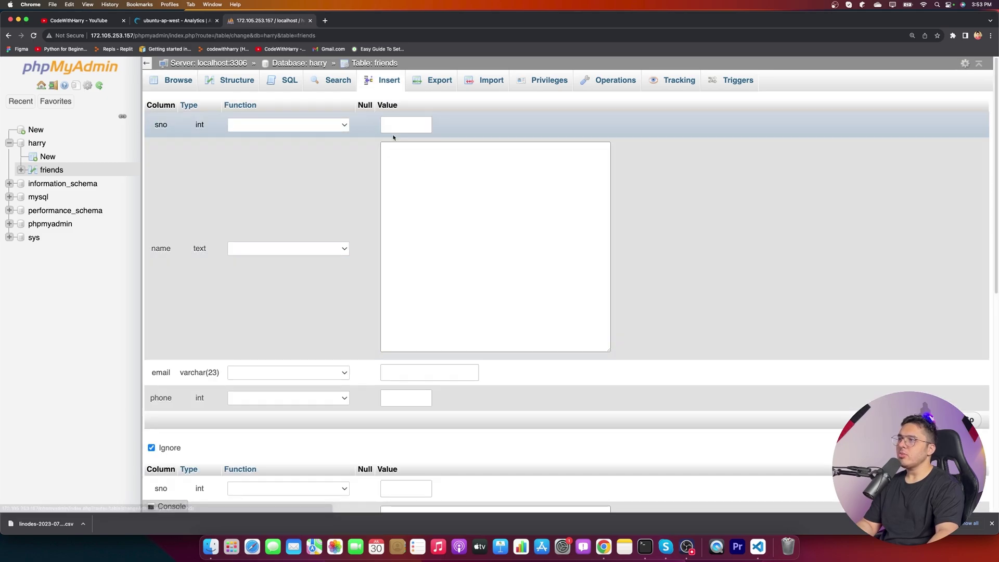
left_click(391, 124)
type("1")
left_click(497, 182)
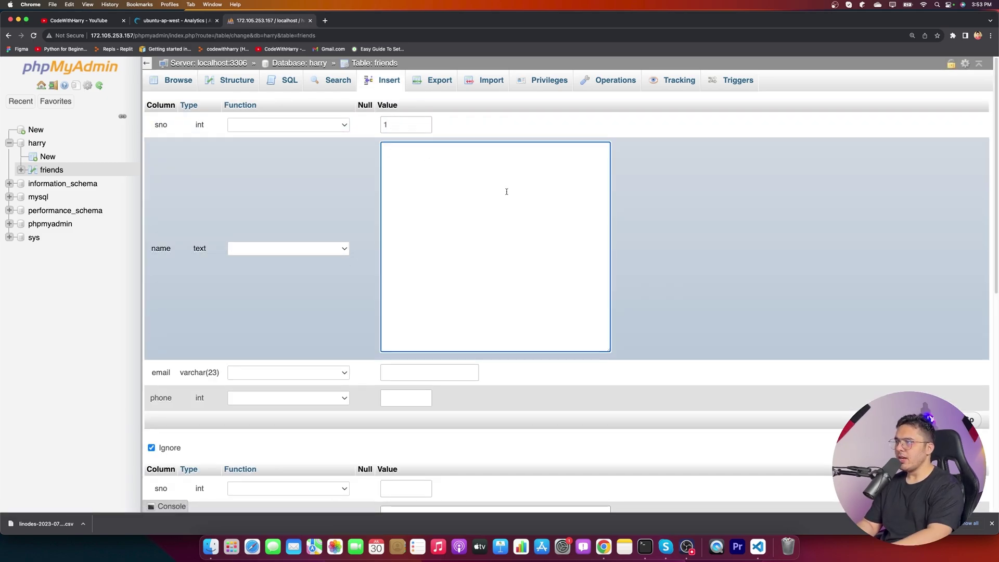
type("Rohan")
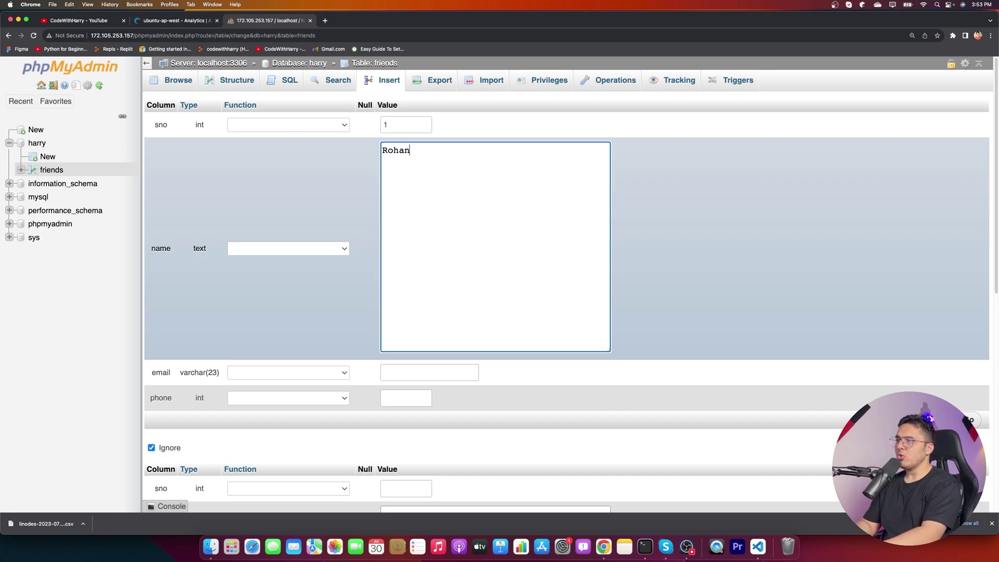
key("Tab")
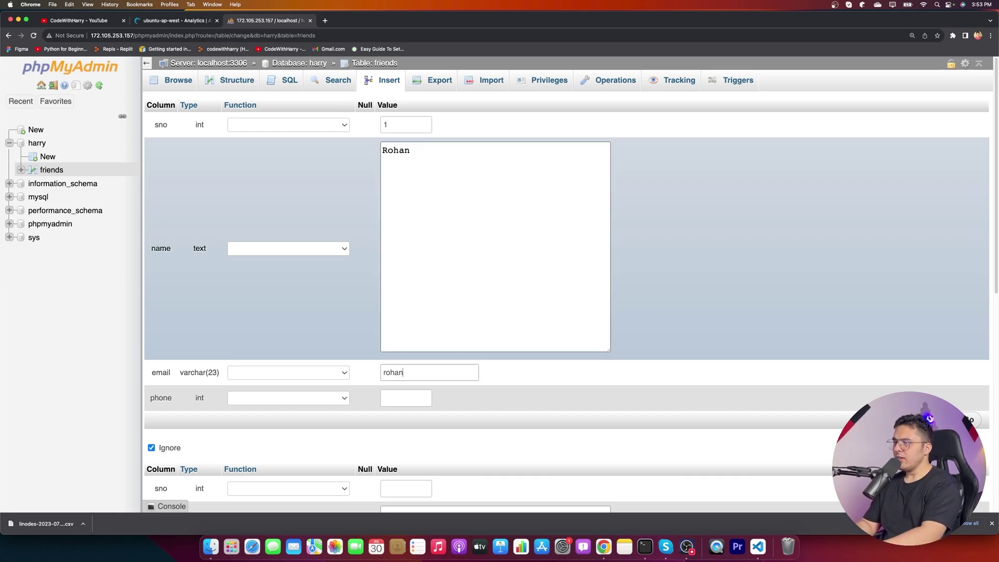
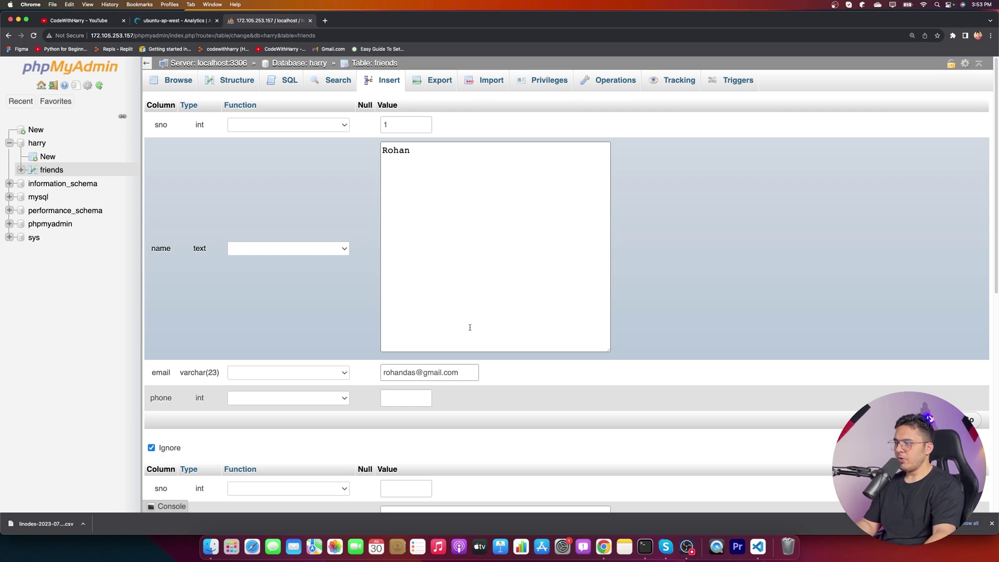
- Fill in the friend's phone number and save the row
left_click(418, 404)
left_click(424, 416)
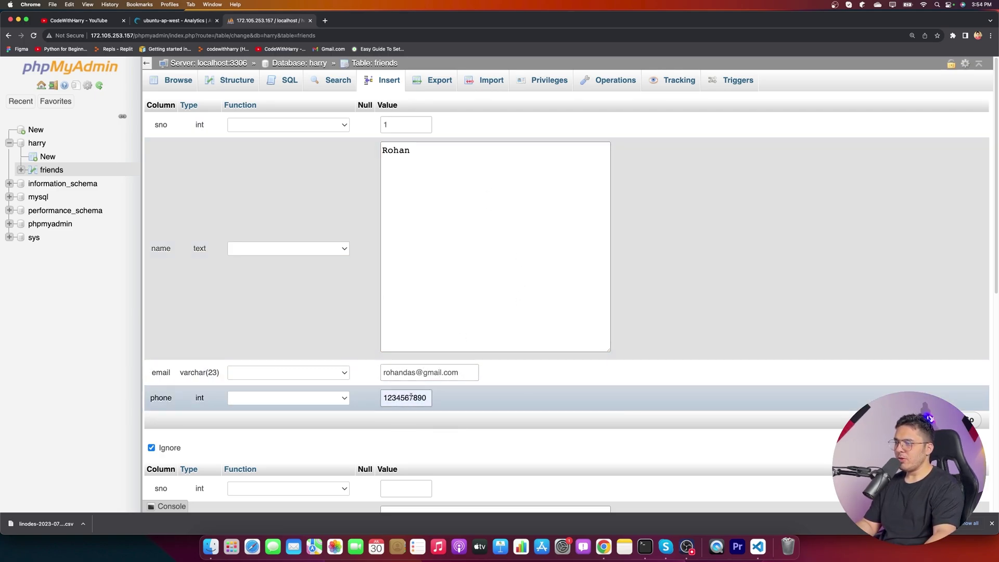
left_click_drag(385, 398, 431, 398)
double_click(426, 397)
left_click(427, 397)
left_click(523, 403)
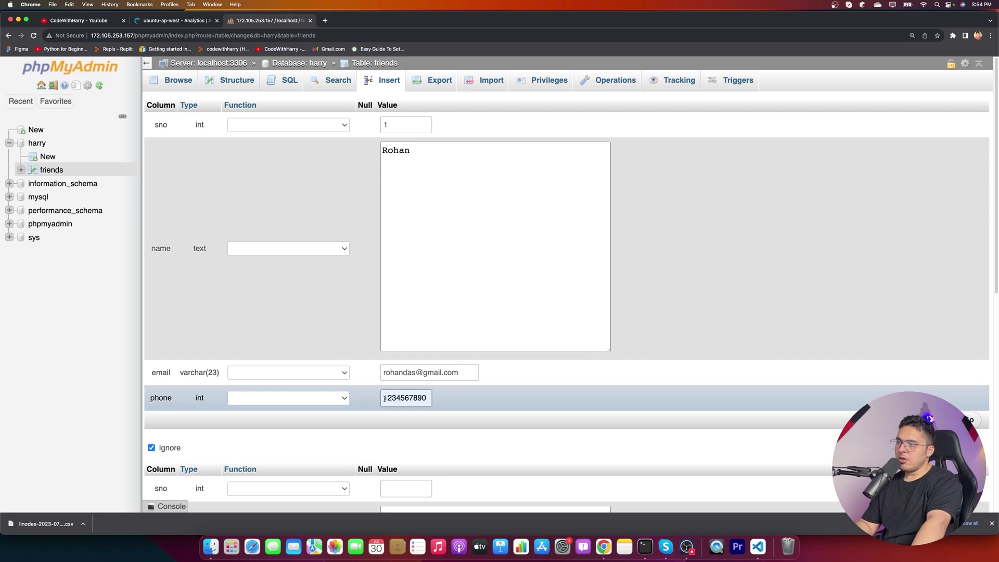
left_click_drag(385, 399, 457, 404)
left_click(457, 404)
left_click(975, 421)
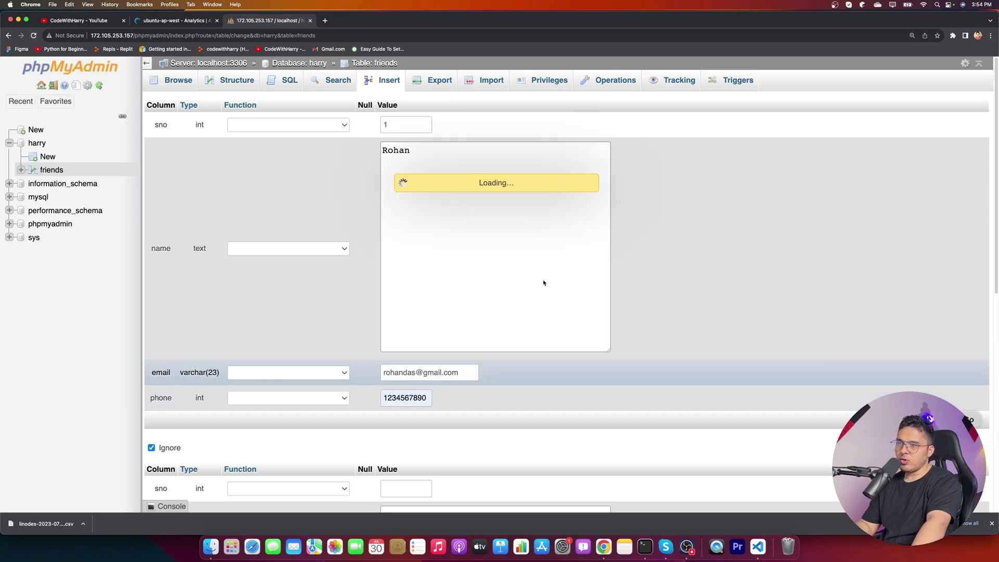
- Review the generated INSERT statement for the new row
mouse_move(189, 206)
left_mouse_down()
mouse_move(718, 206)
mouse_move(183, 200)
left_mouse_up()
left_click(489, 235)
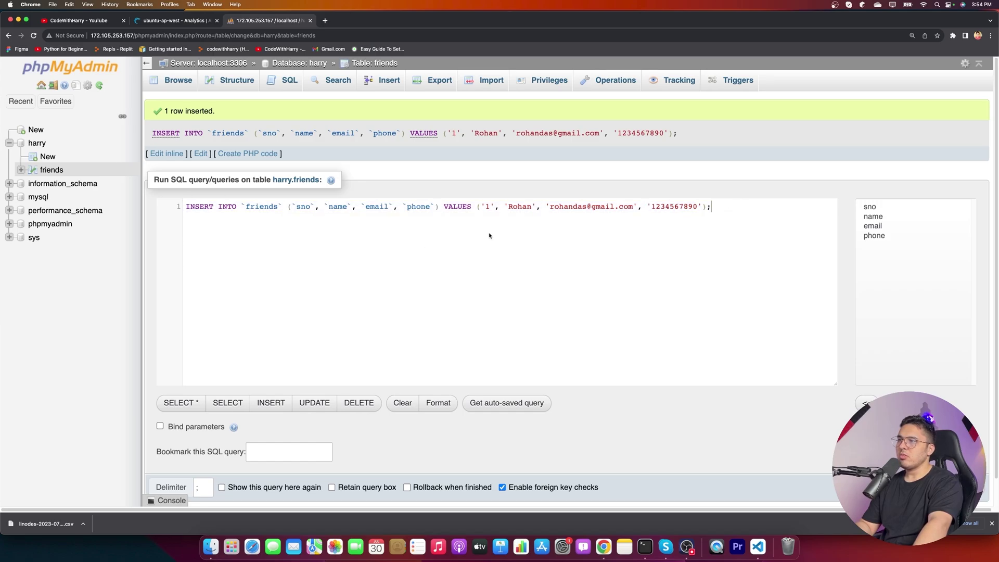
double_click(672, 206)
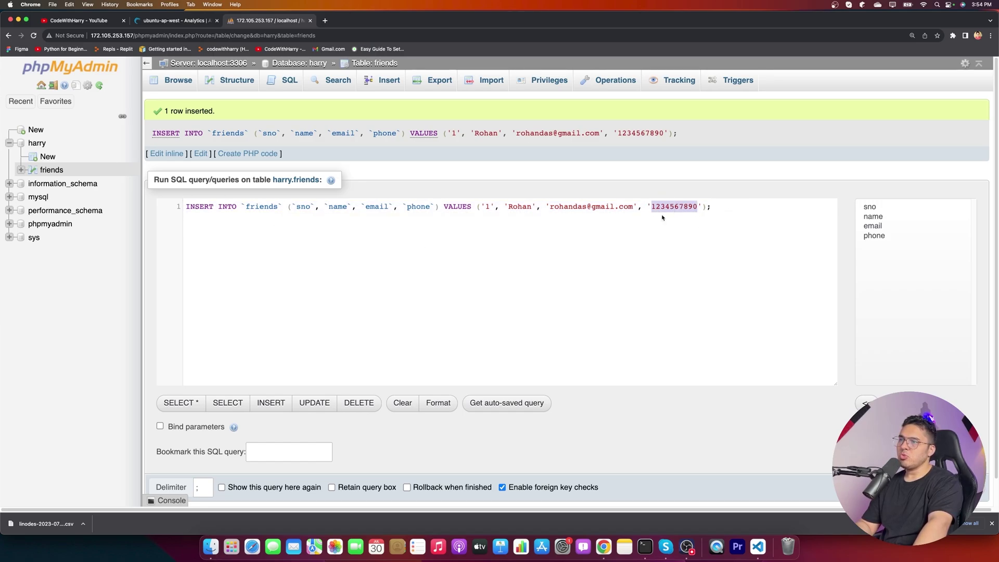
left_click_drag(713, 206, 186, 206)
left_click(466, 242)
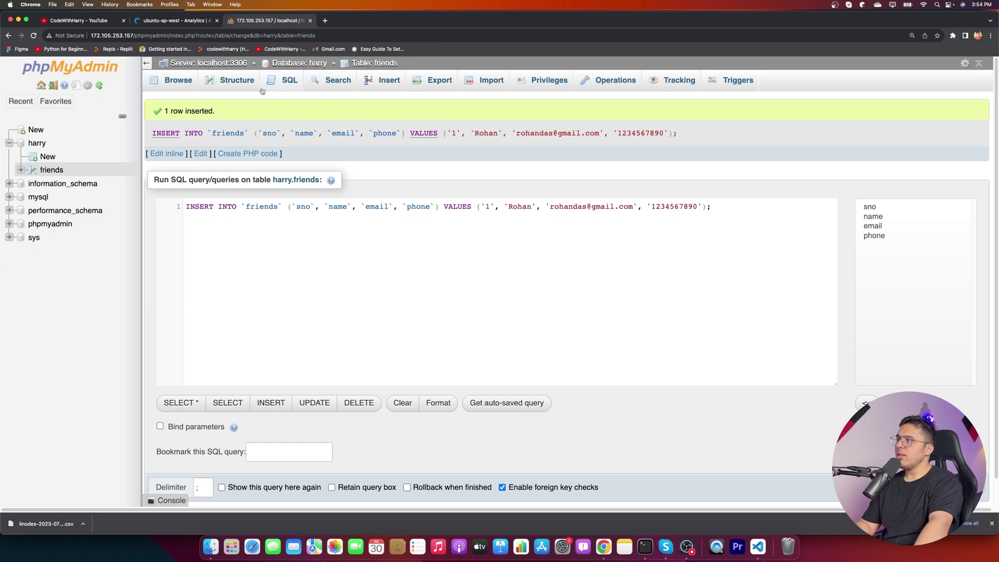
- Enter the second friend's name, e-mail and an 11-digit phone number in the Insert form
left_click(178, 81)
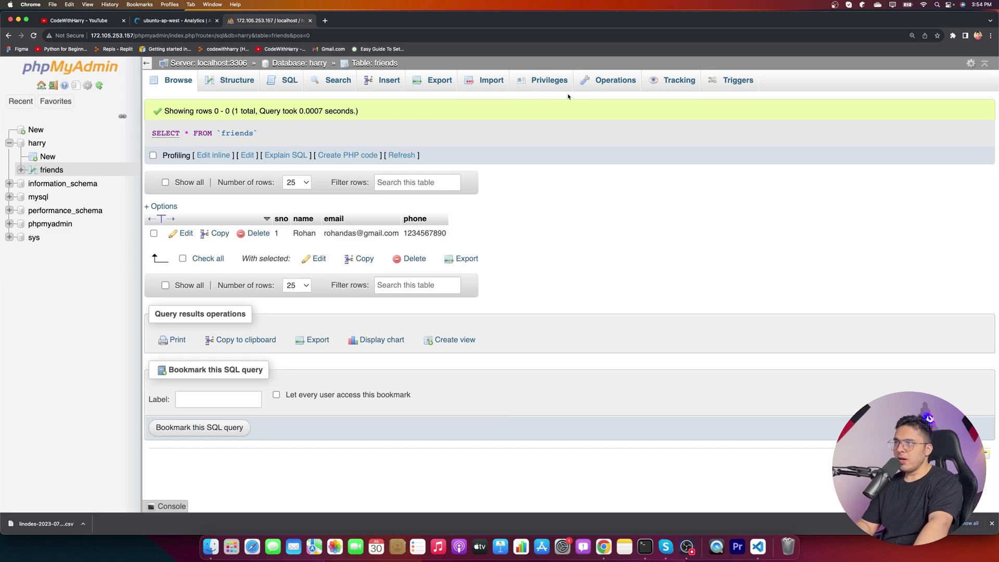
left_click(389, 81)
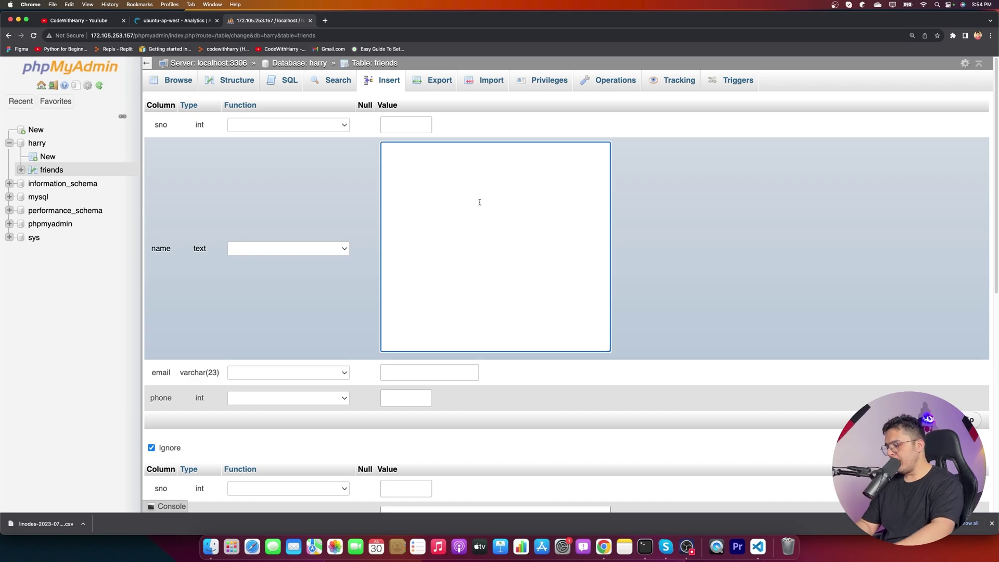
type("D")
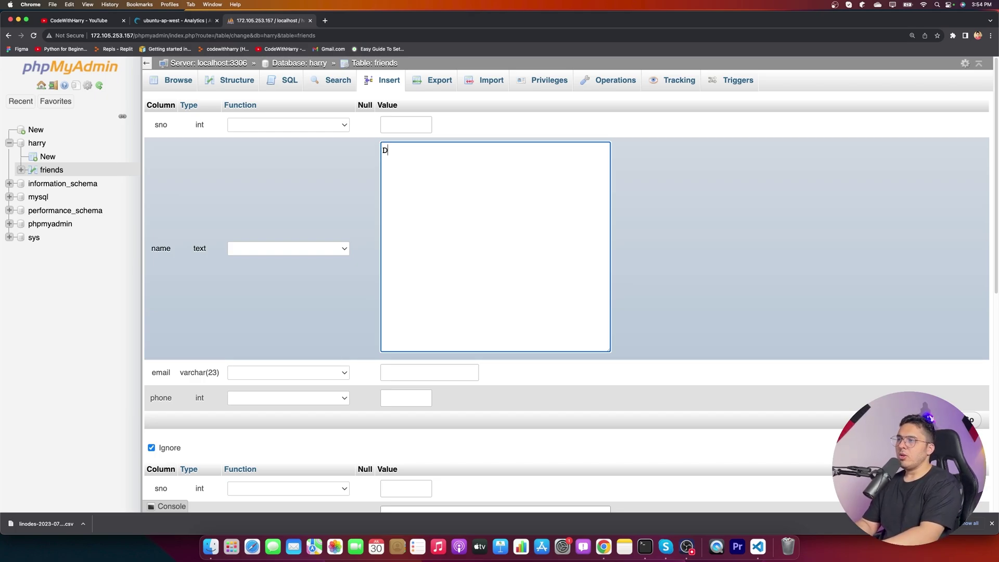
type("ivya")
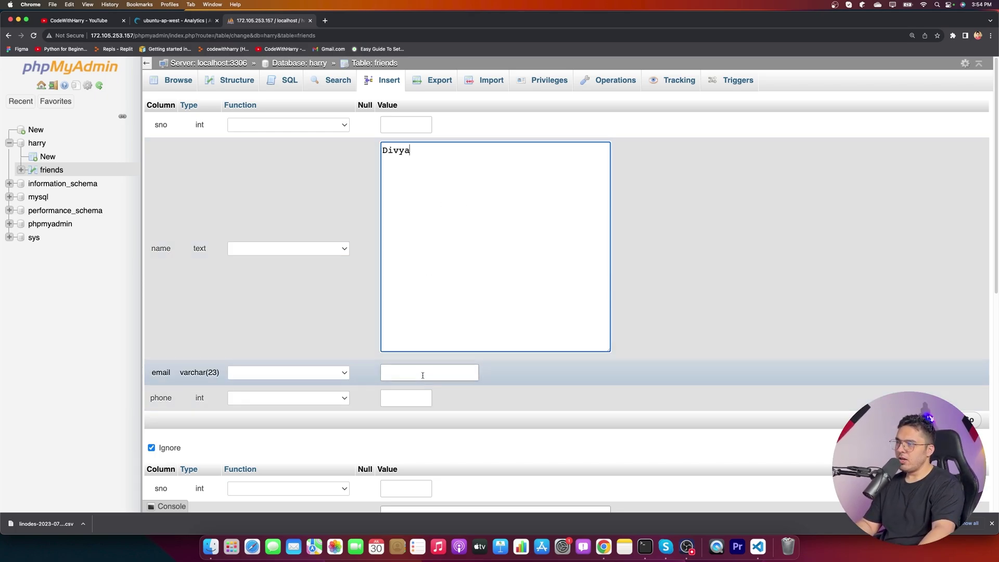
left_click(424, 374)
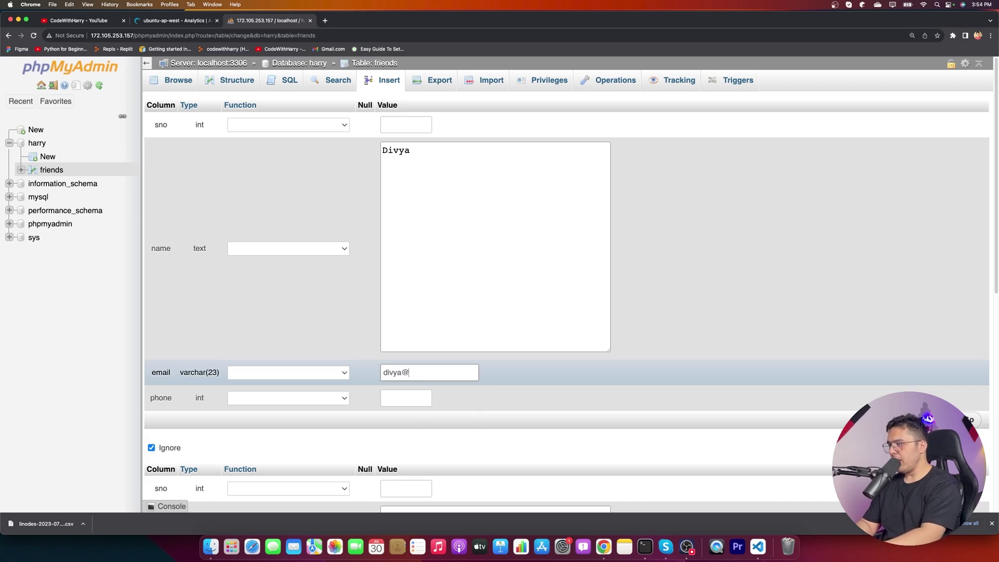
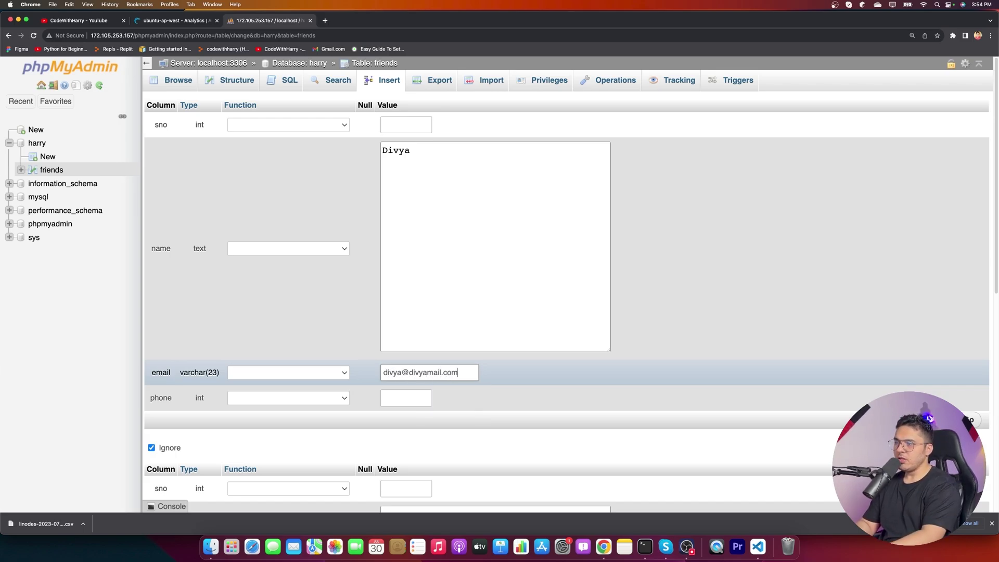
key("Tab")
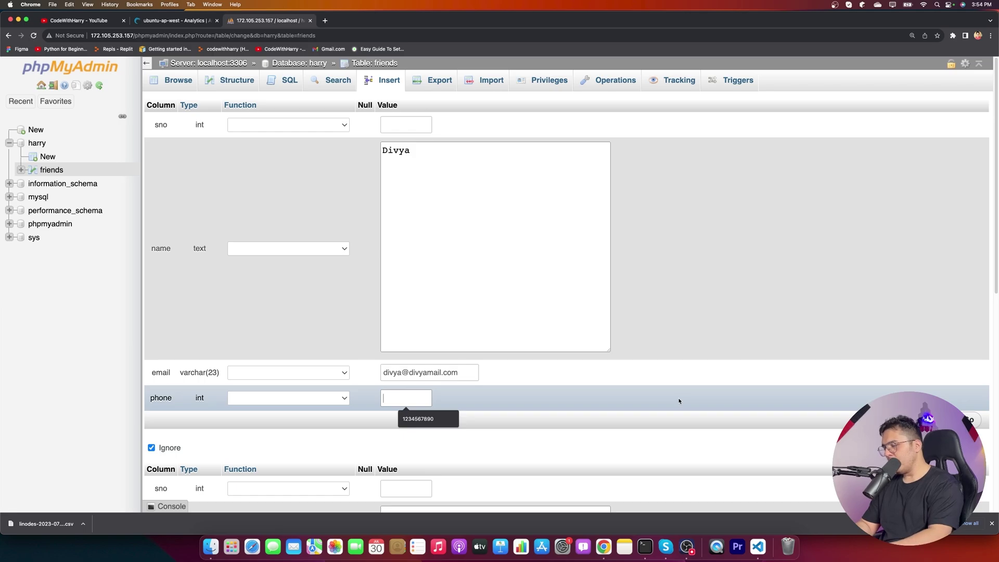
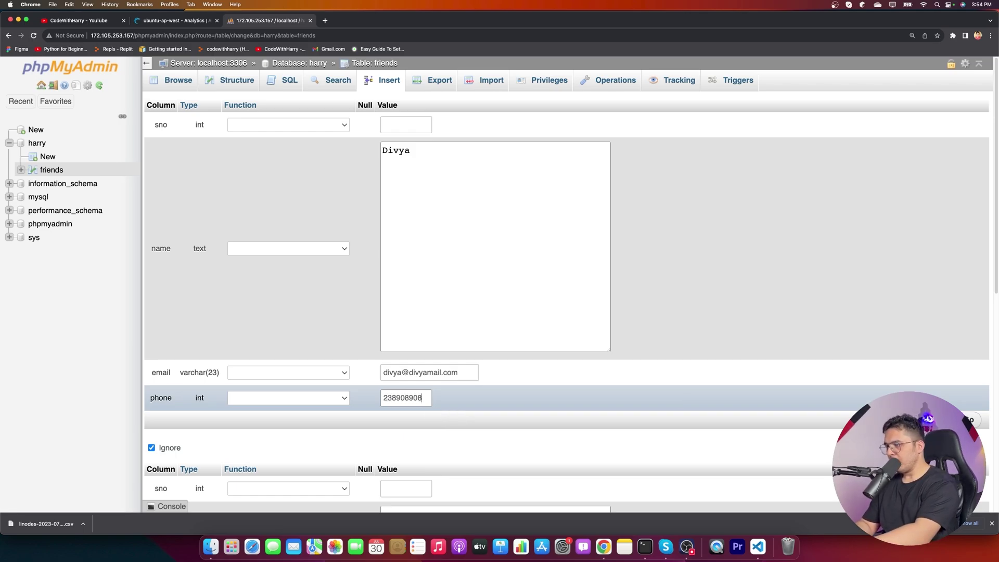
mouse_move(413, 398)
left_mouse_down()
mouse_move(349, 398)
mouse_move(430, 399)
left_mouse_up()
left_click(399, 398)
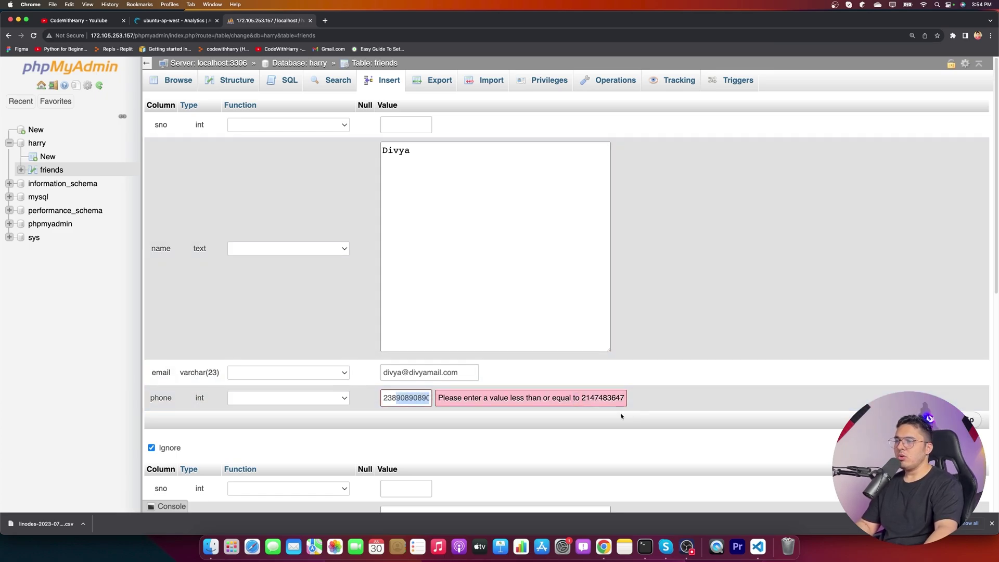
left_click(428, 398)
left_click_drag(419, 398, 428, 403)
key("BackSpace")
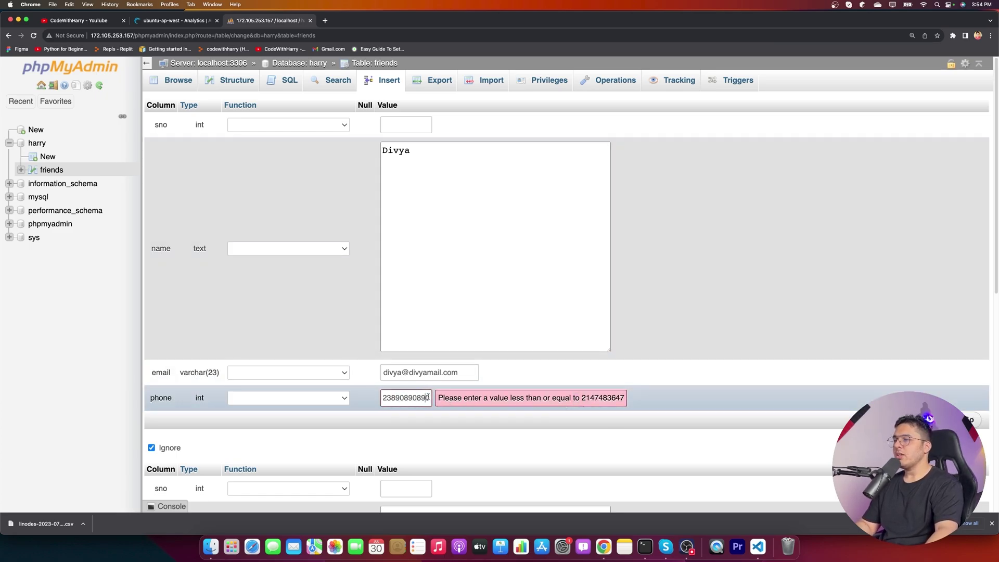
key("BackSpace")
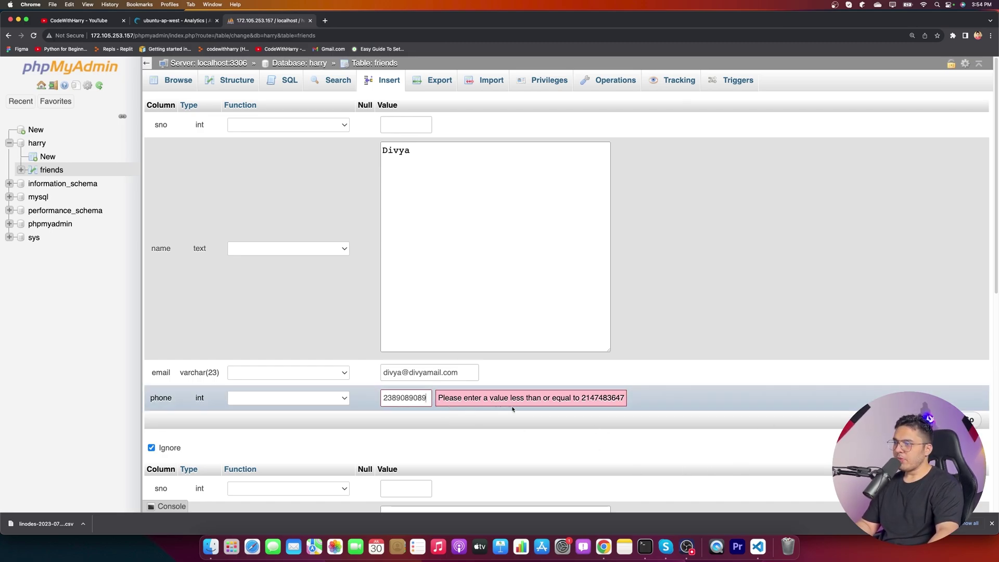
key("BackSpace")
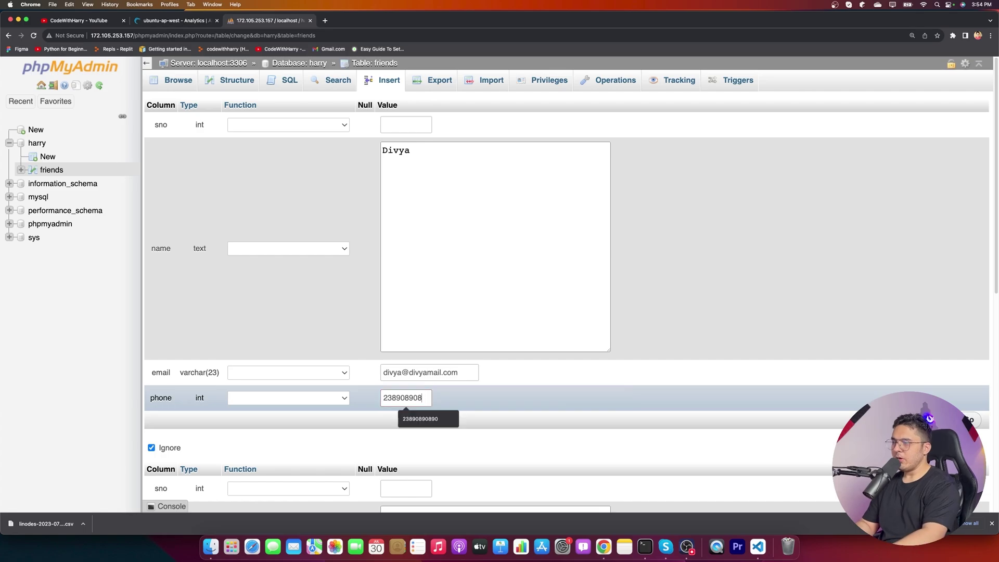
key("Return")
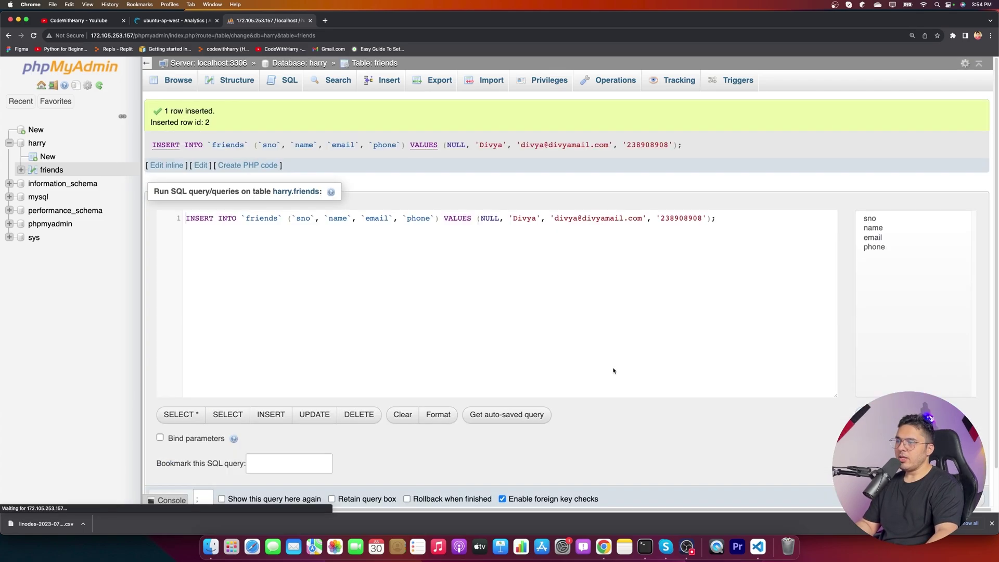
- Check the INSERT query, then browse friends to see both rows
double_click(675, 219)
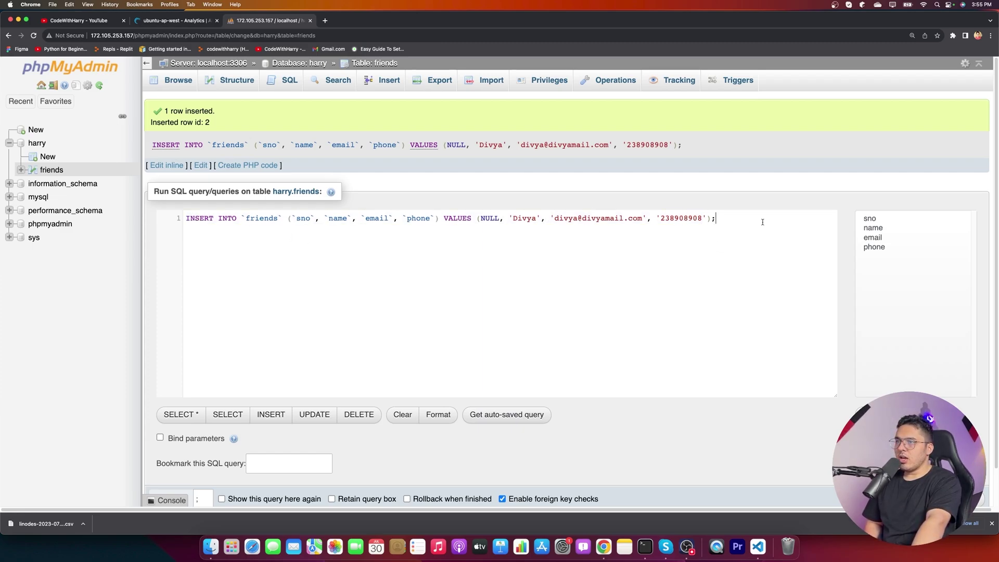
key("super+a")
left_click(183, 82)
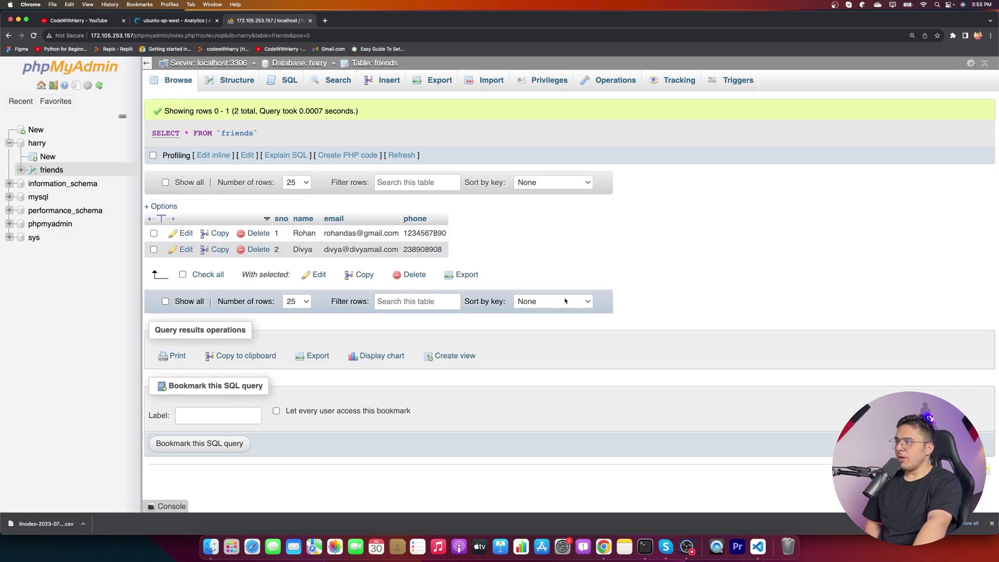
left_click_drag(405, 233, 422, 235)
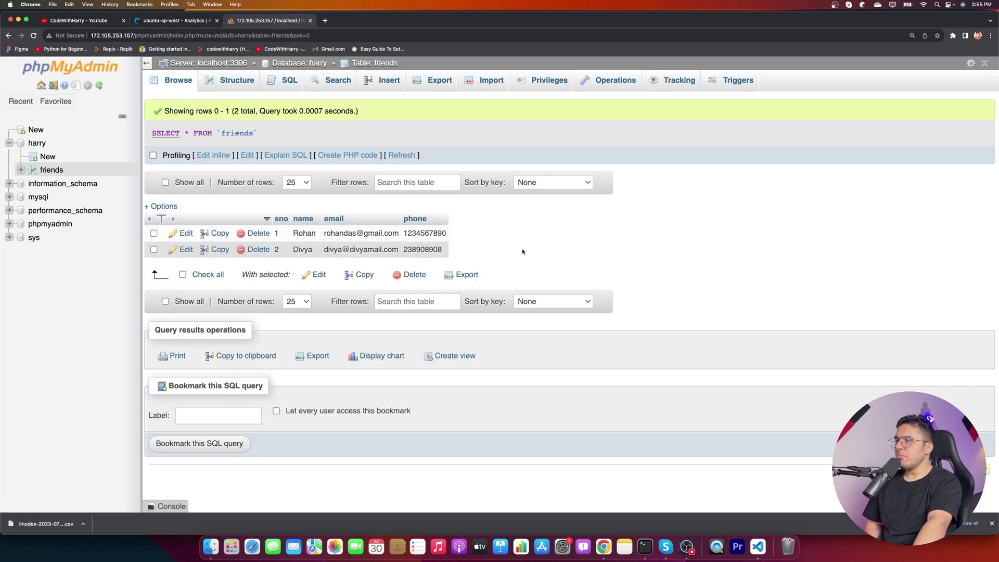
left_click(443, 279)
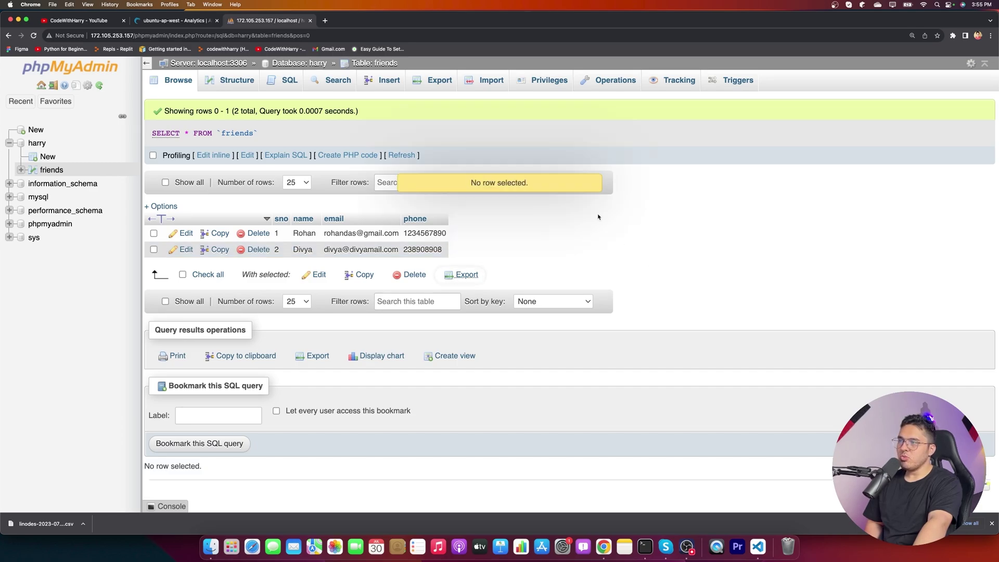
- Select all rows of friends and export them
left_click(153, 233)
left_click(364, 251)
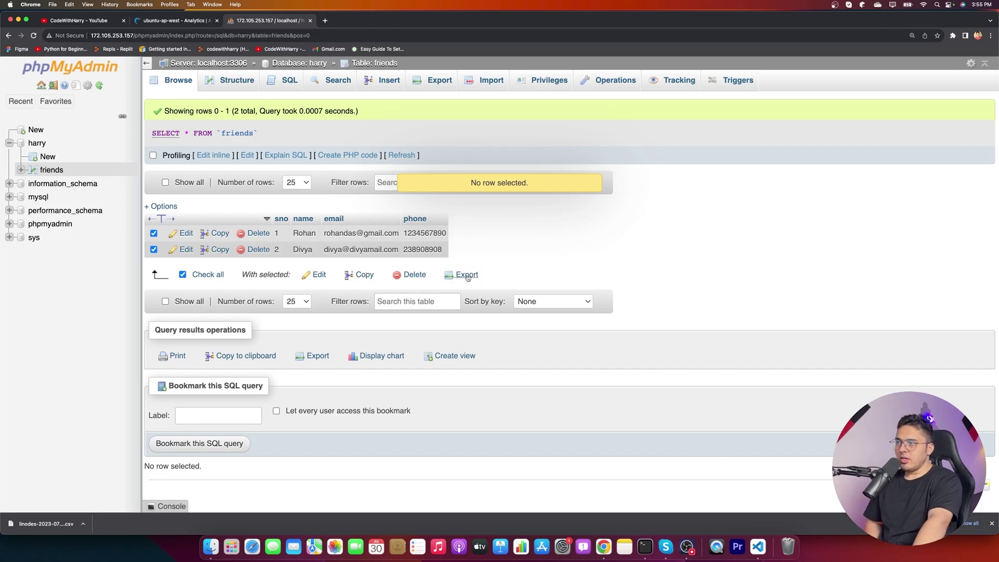
left_click(463, 276)
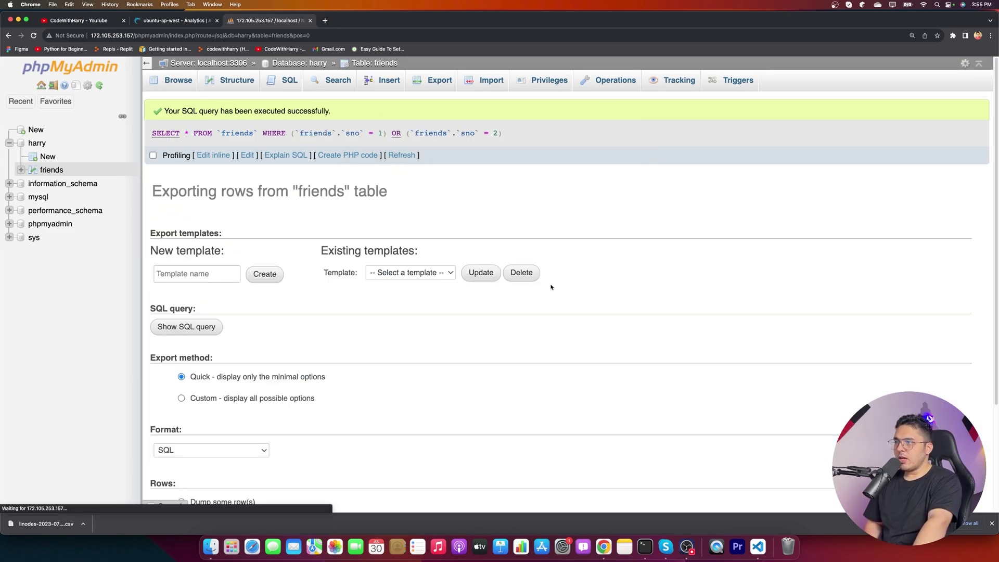
scroll(320, 375, "down", 1)
scroll(320, 375, "down", 3)
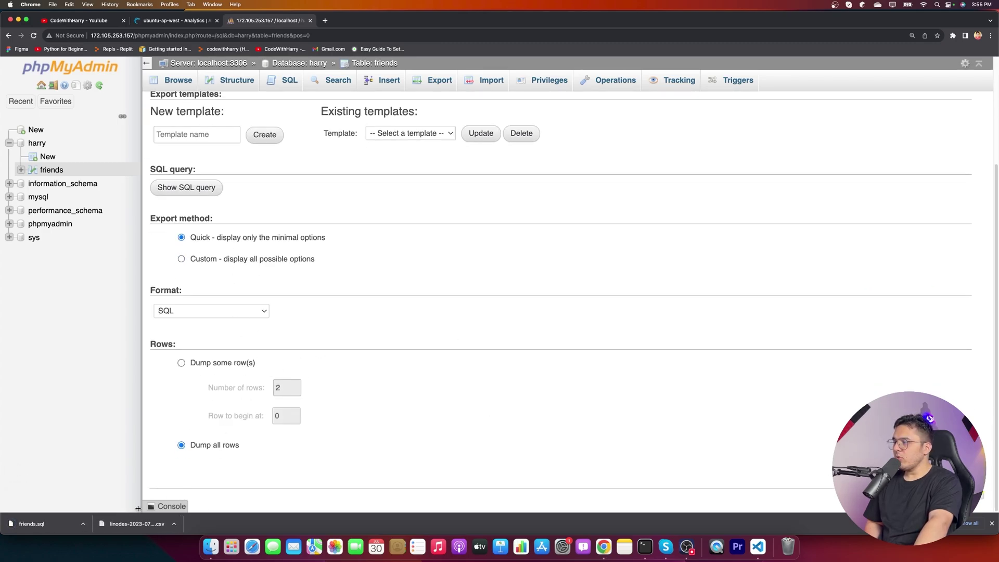
scroll(374, 373, "up", 5)
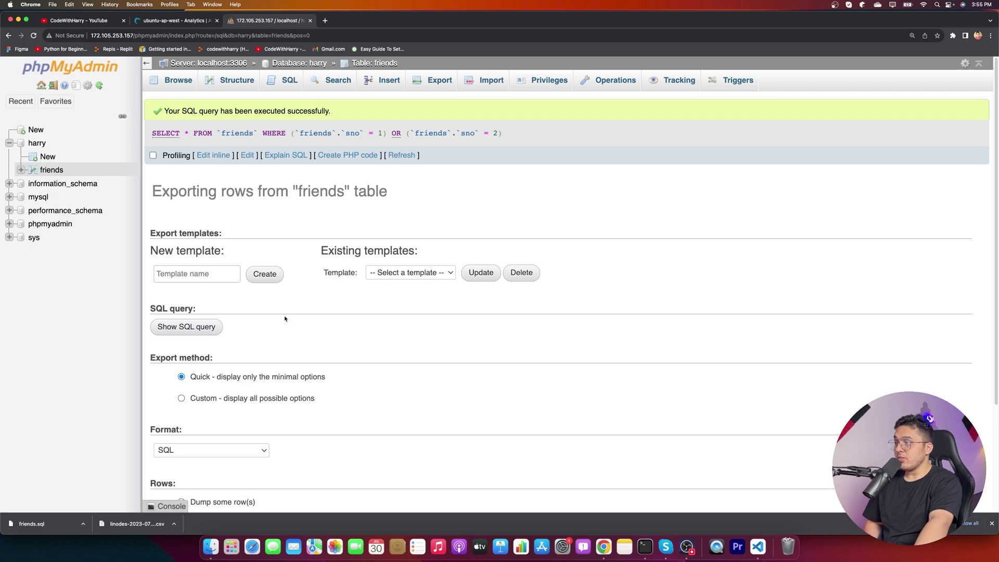
scroll(279, 328, "down", 2)
scroll(279, 328, "down", 2)
- Choose CSV as the format and run the export to download friends.csv
left_click(224, 312)
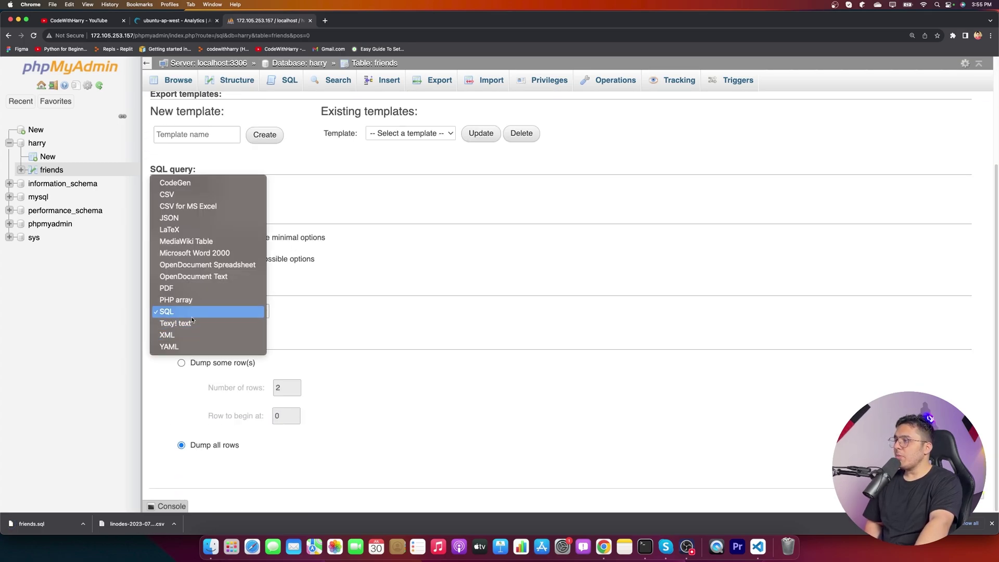
key("c")
key("s")
key("Return")
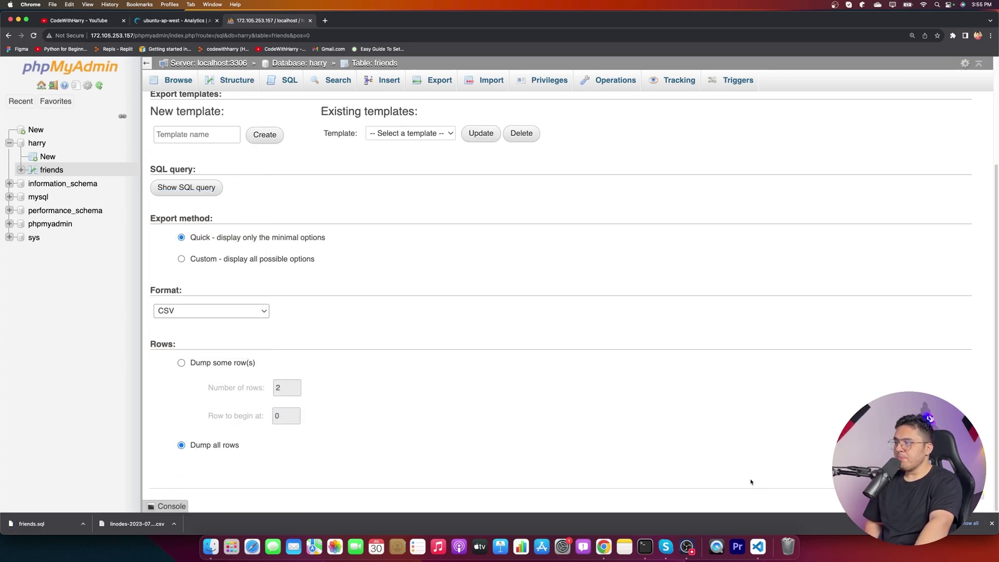
key("Return")
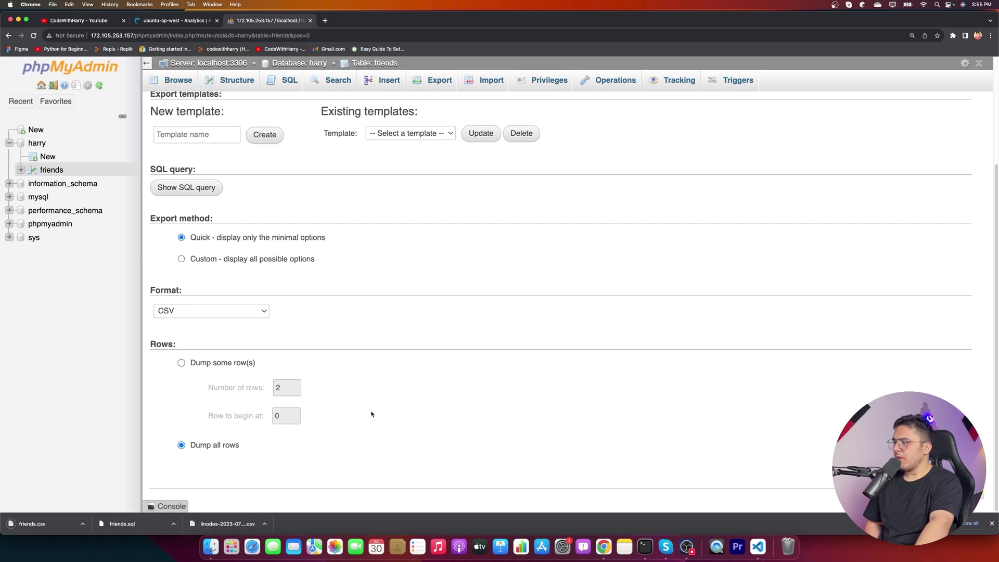
- Open friends.csv in Numbers, inspect both friend rows, then minimise the window
left_click(37, 530)
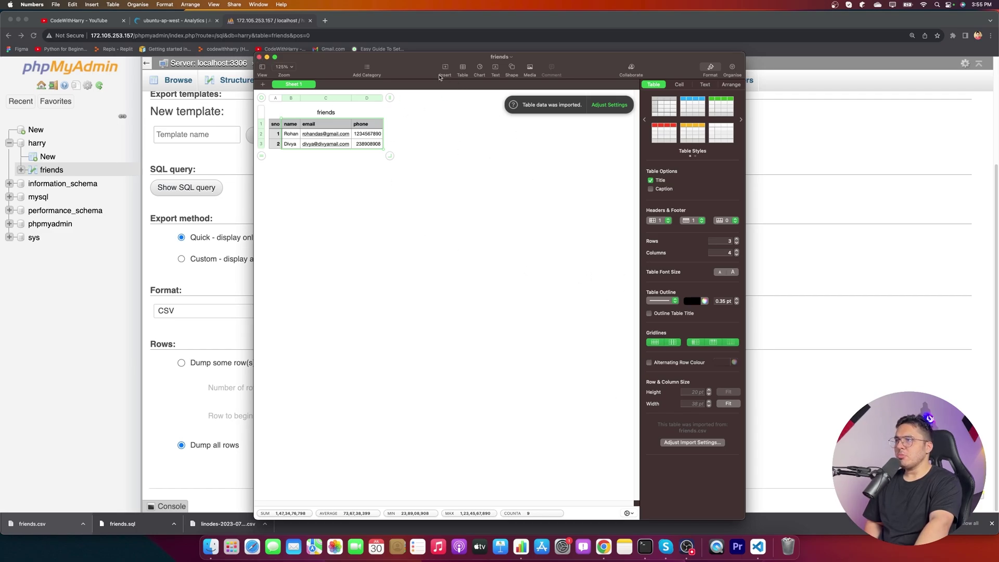
left_click_drag(440, 77, 429, 124)
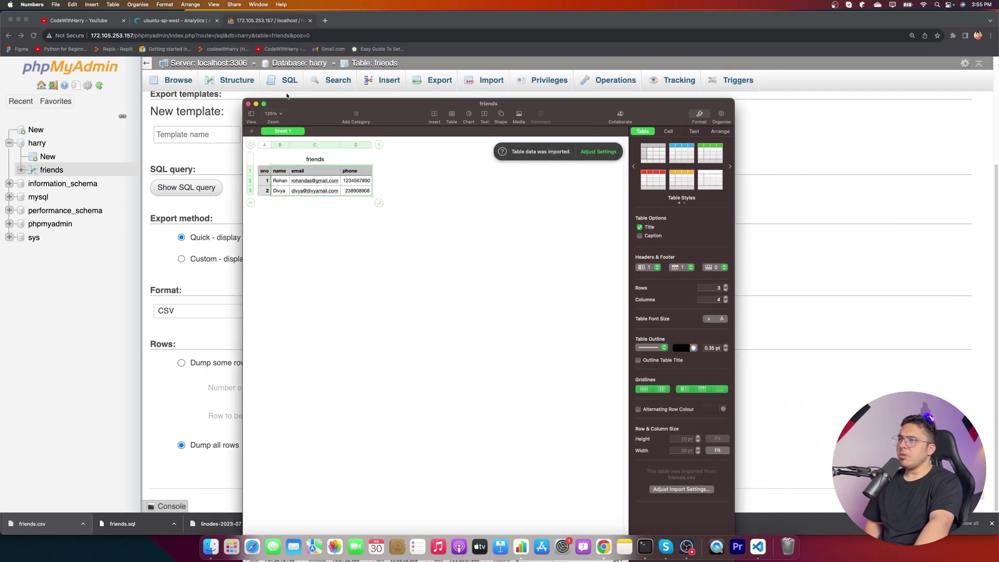
left_click(255, 105)
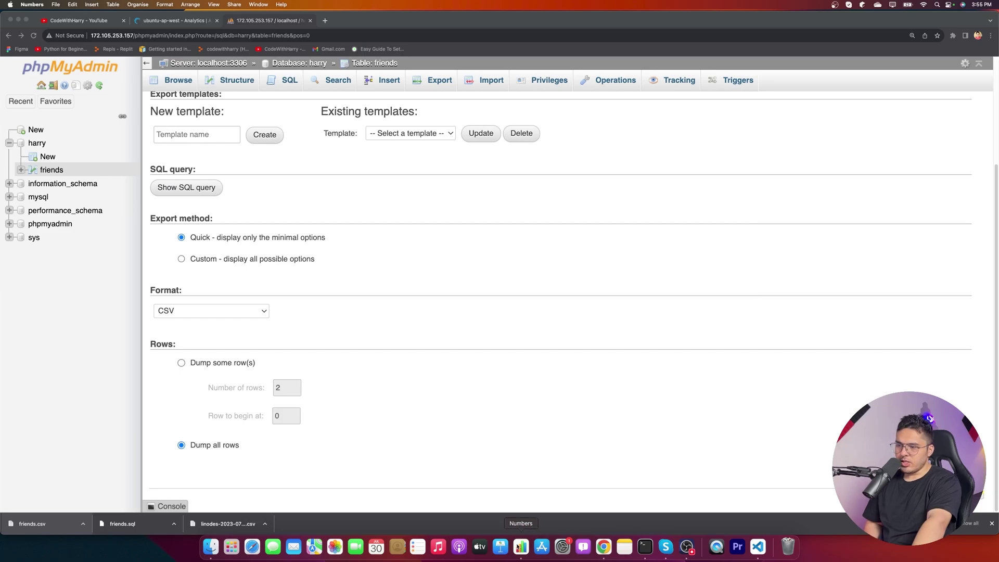
- Select the full executed SELECT query text on the friends table's page
scroll(264, 437, "up", 3)
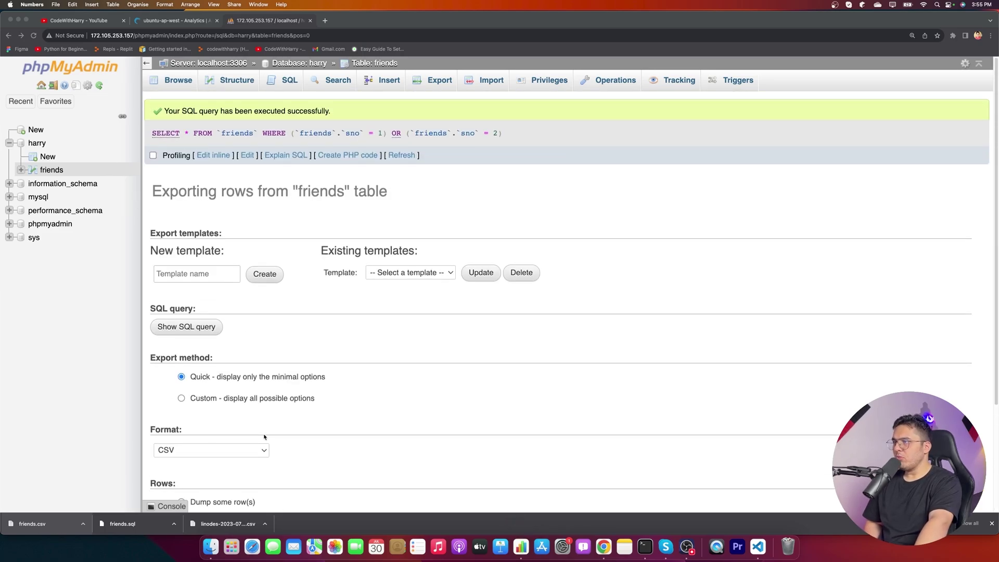
left_click(151, 134)
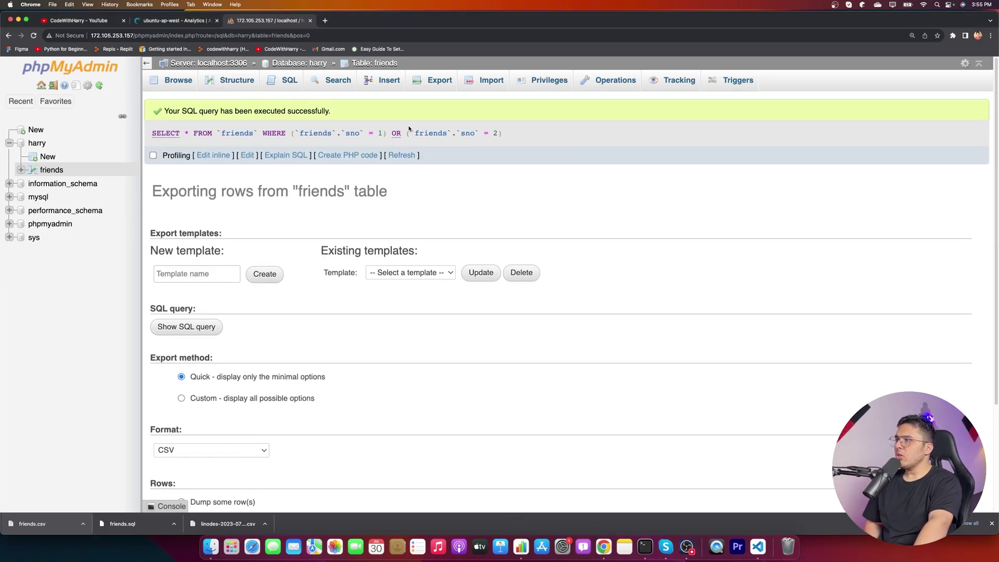
left_click_drag(540, 135, 31, 125)
left_click_drag(152, 133, 432, 133)
left_click(532, 126)
left_click(562, 139)
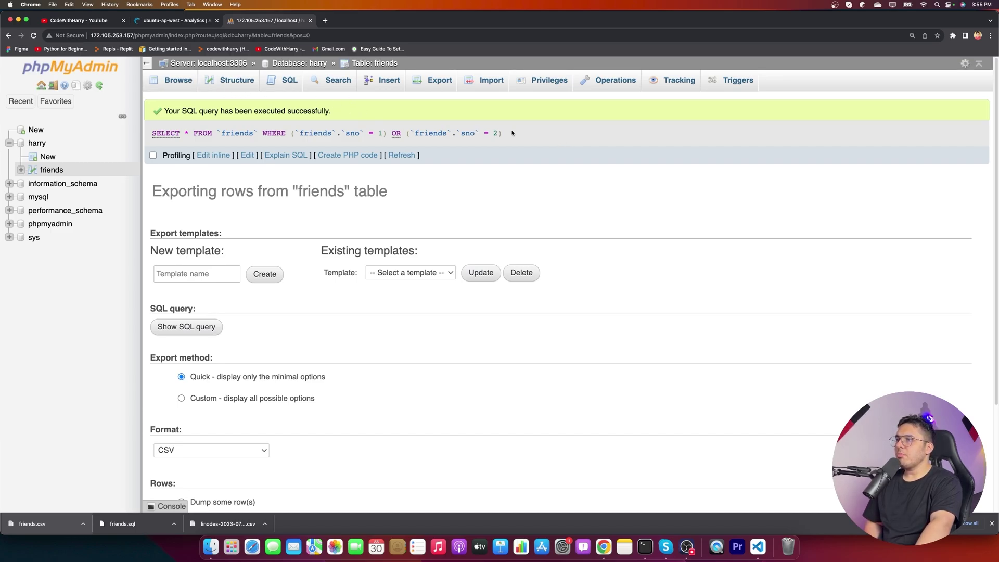
left_click_drag(512, 133, 226, 120)
left_click_drag(154, 130, 151, 134)
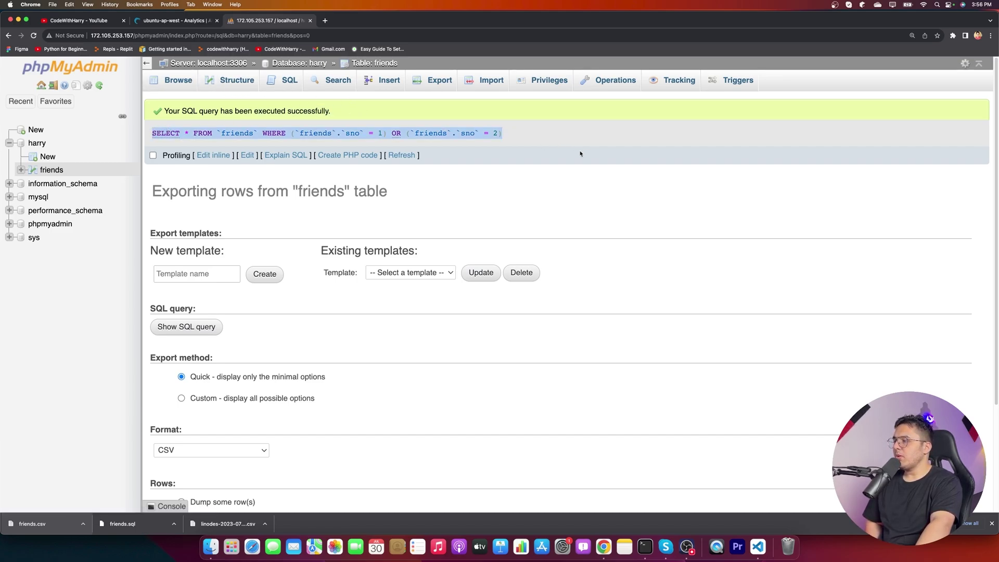
- Clear the query console's history with Ctrl+L and collapse the console
left_click(197, 508)
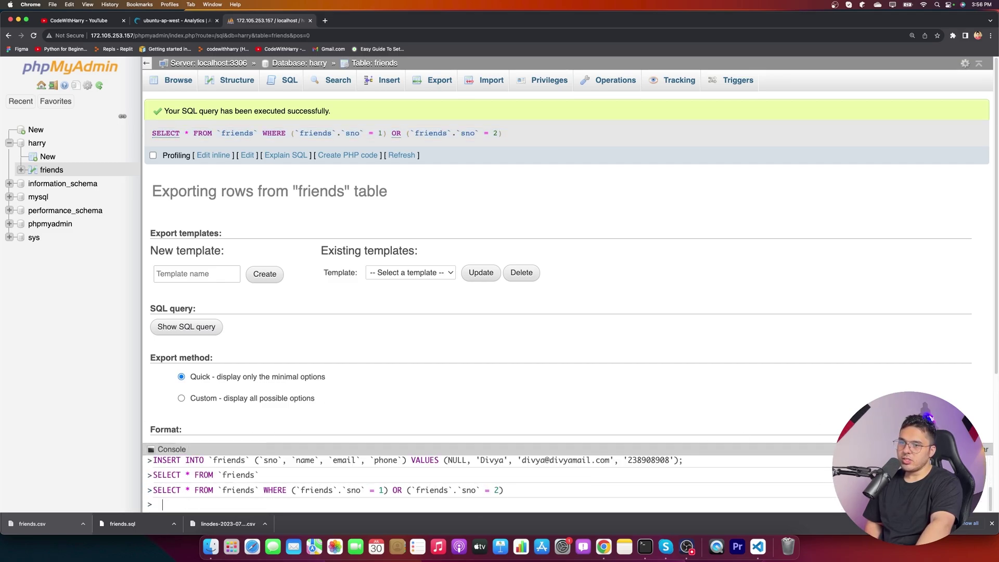
key("ctrl+l")
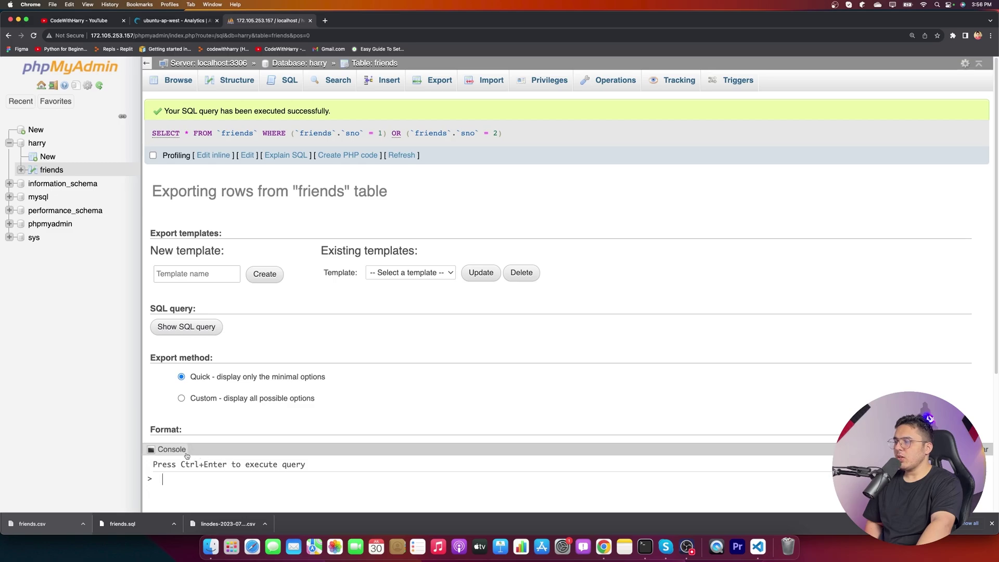
left_click(167, 449)
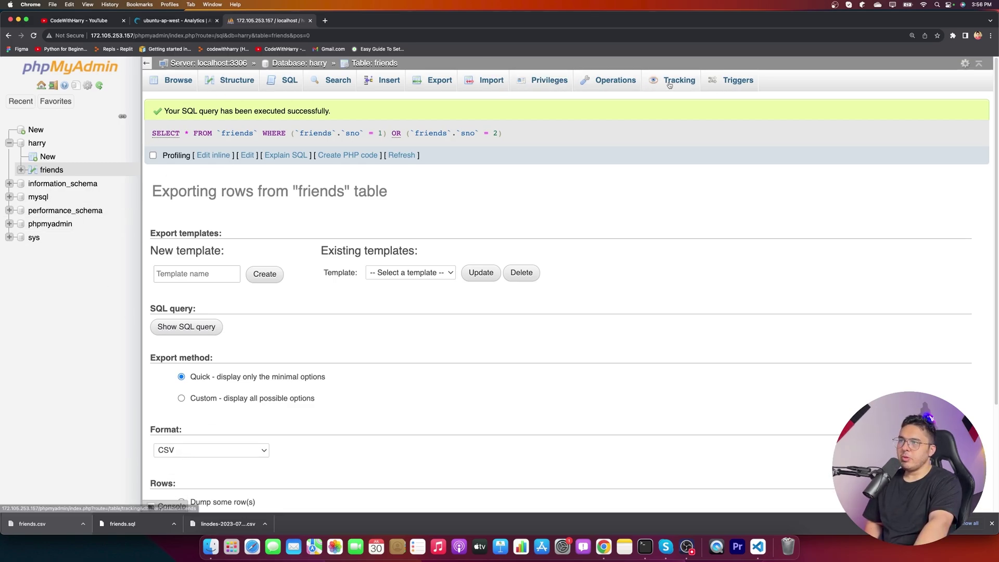
- Truncate the friends table from its Operations page with Empty the table, confirming with OK
left_click(620, 87)
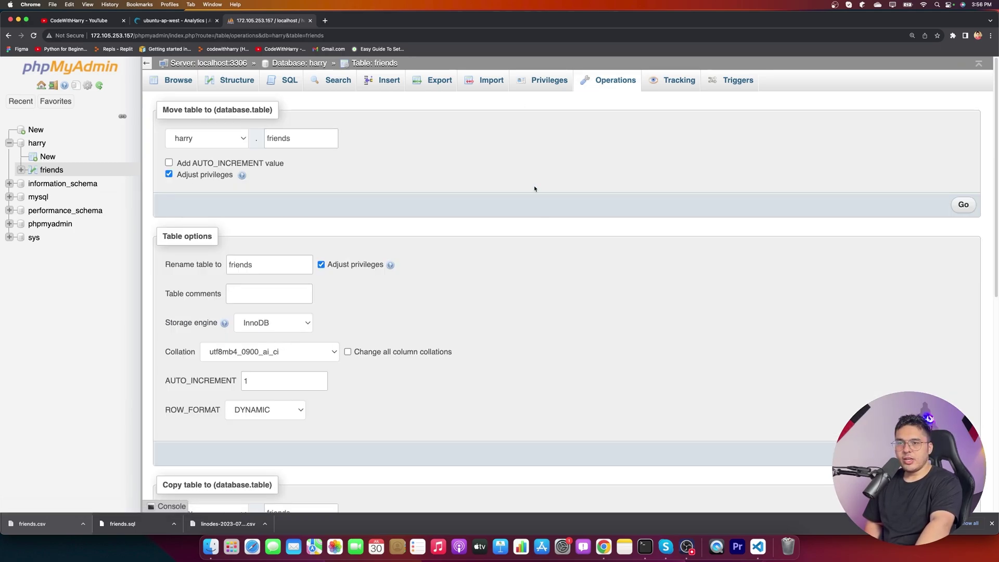
scroll(535, 252, "down", 10)
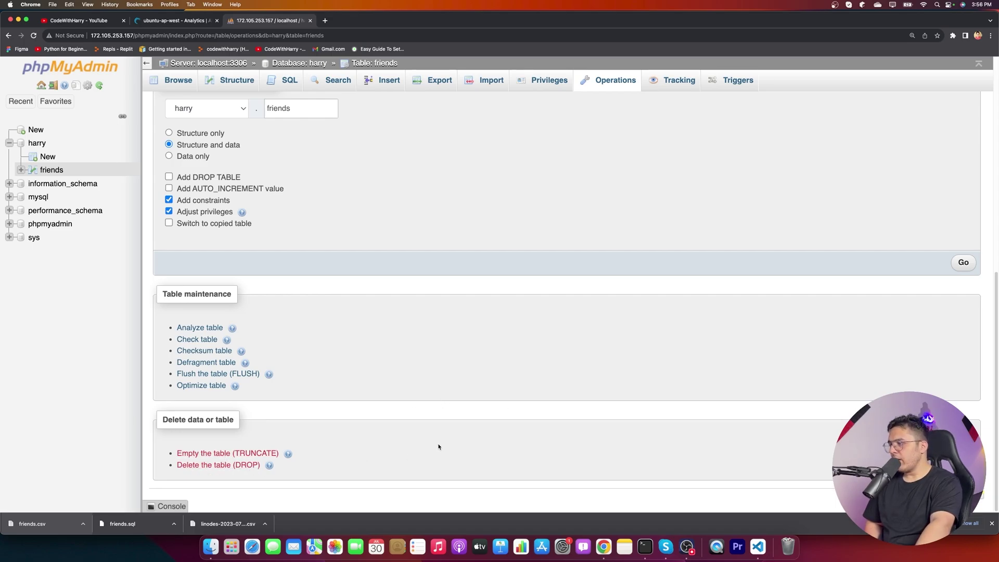
scroll(516, 397, "up", 8)
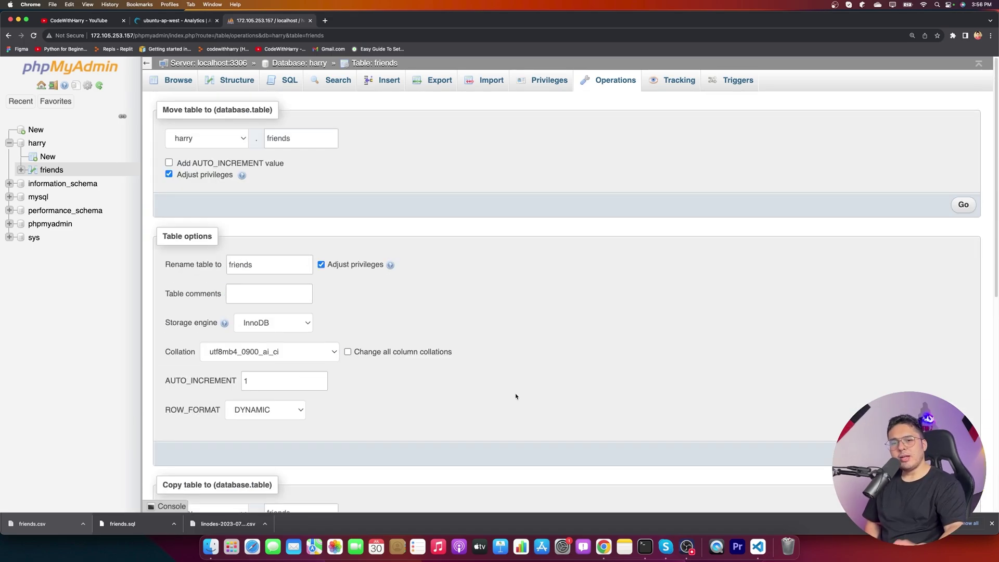
scroll(528, 423, "down", 8)
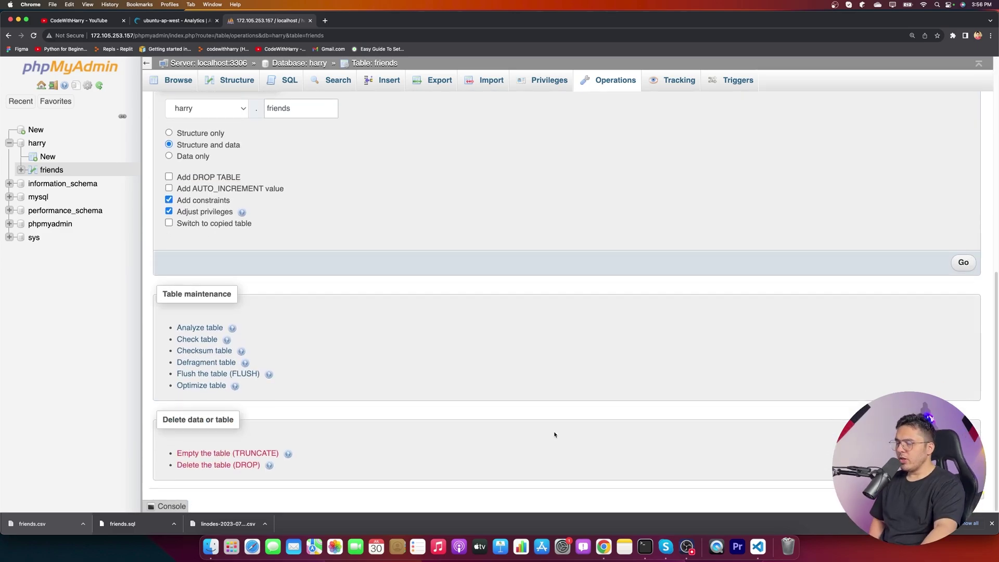
left_click(266, 453)
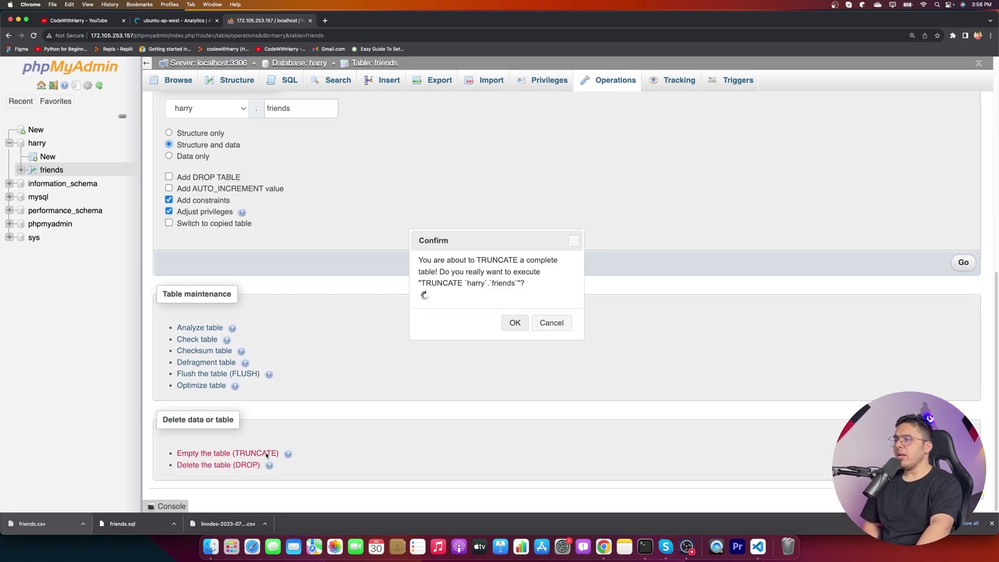
left_click(514, 326)
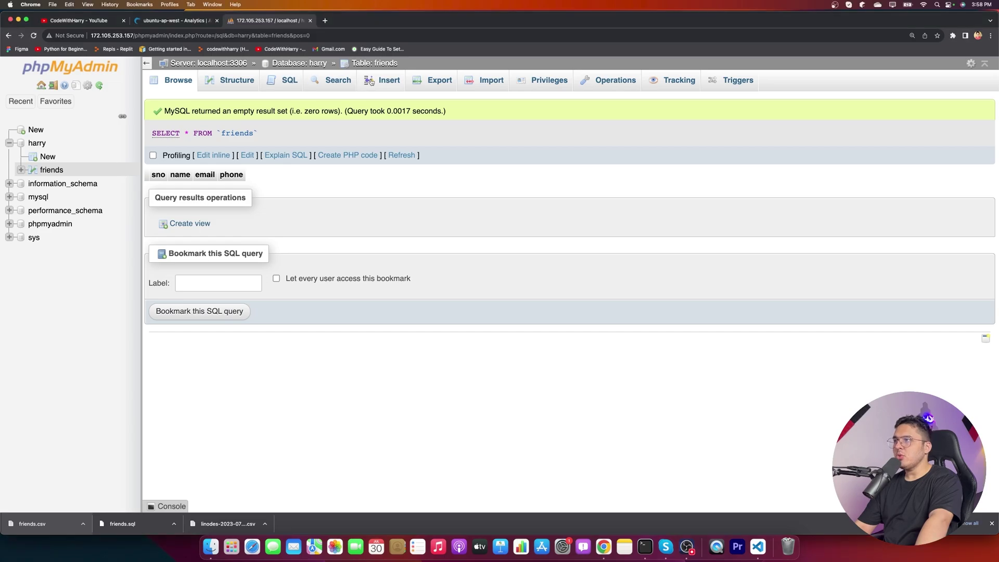
- In the friends table's search form, set a comparison operator for sno and BETWEEN for name
left_click(346, 88)
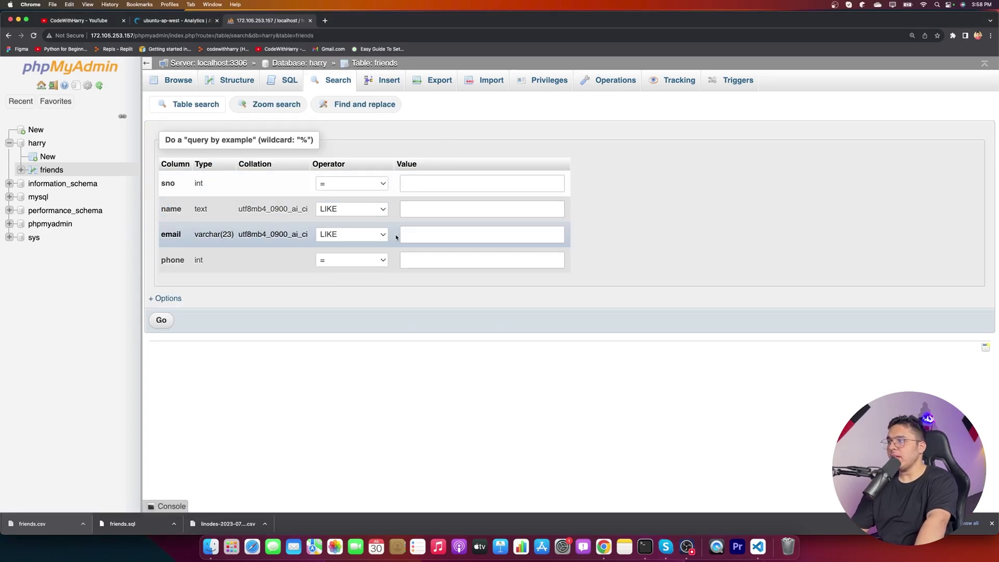
left_click(377, 184)
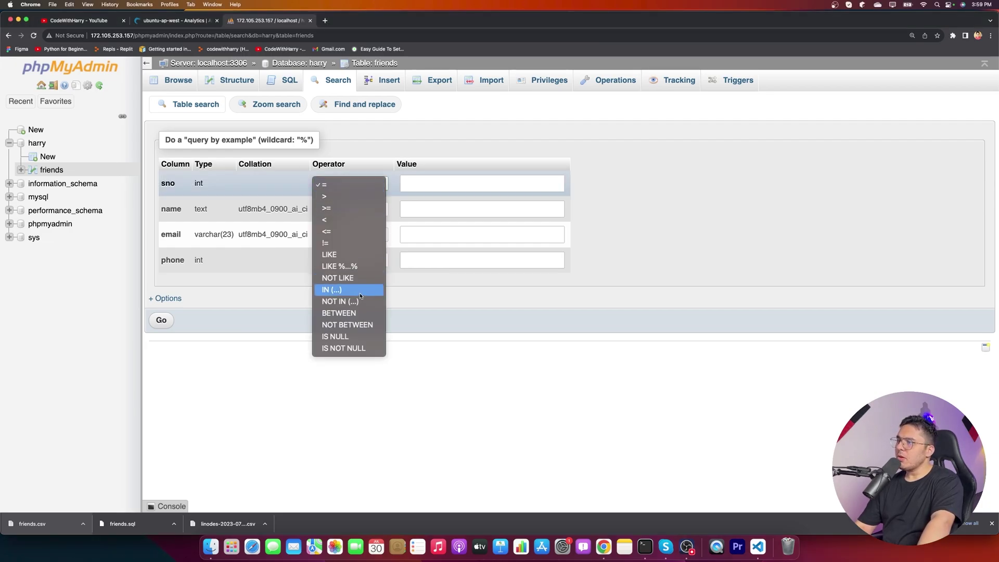
left_click(347, 183)
left_click(349, 208)
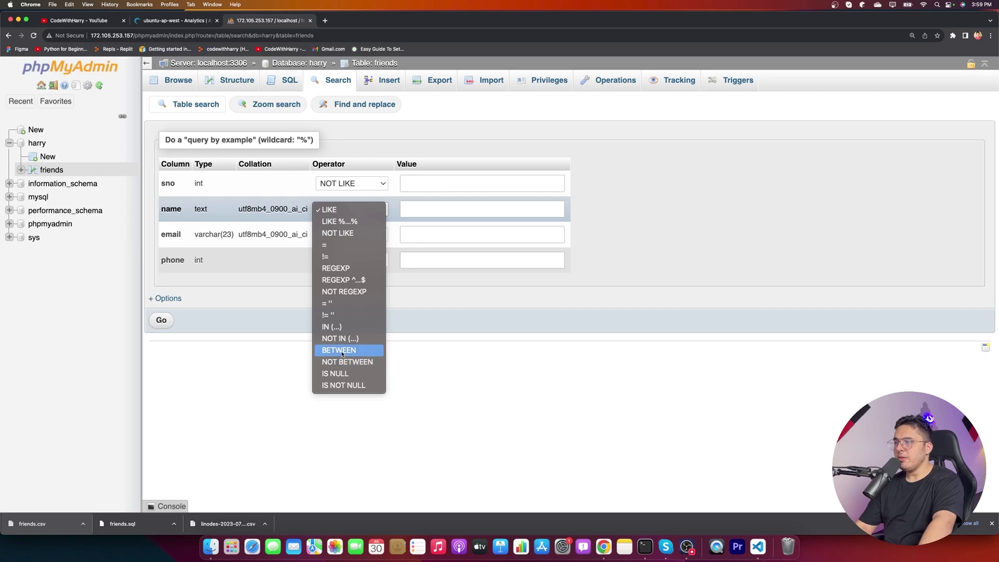
left_click(359, 348)
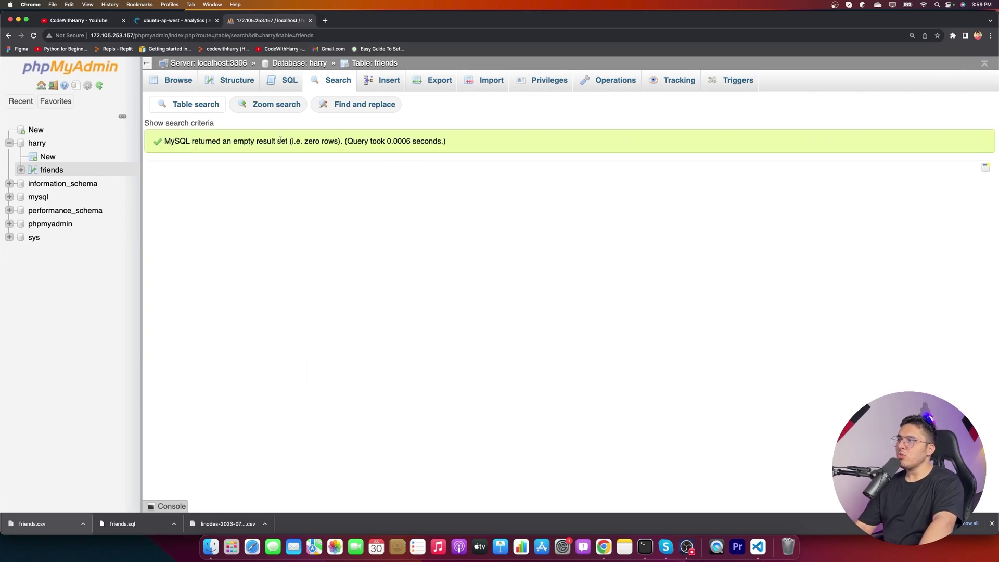
- Review the zero-row result message and the console's query history, then return to the search form
left_click_drag(233, 142, 486, 141)
left_click(580, 227)
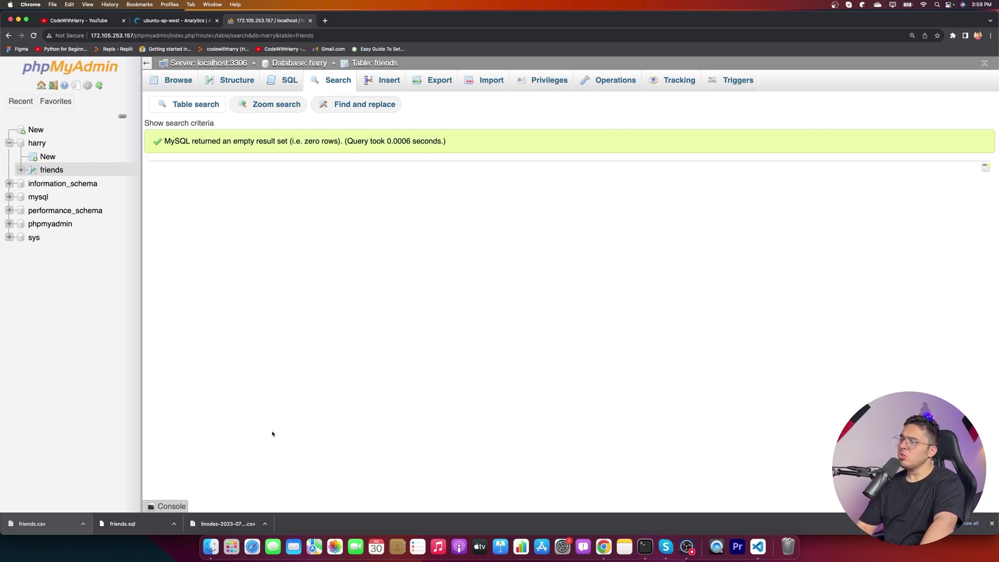
left_click(276, 506)
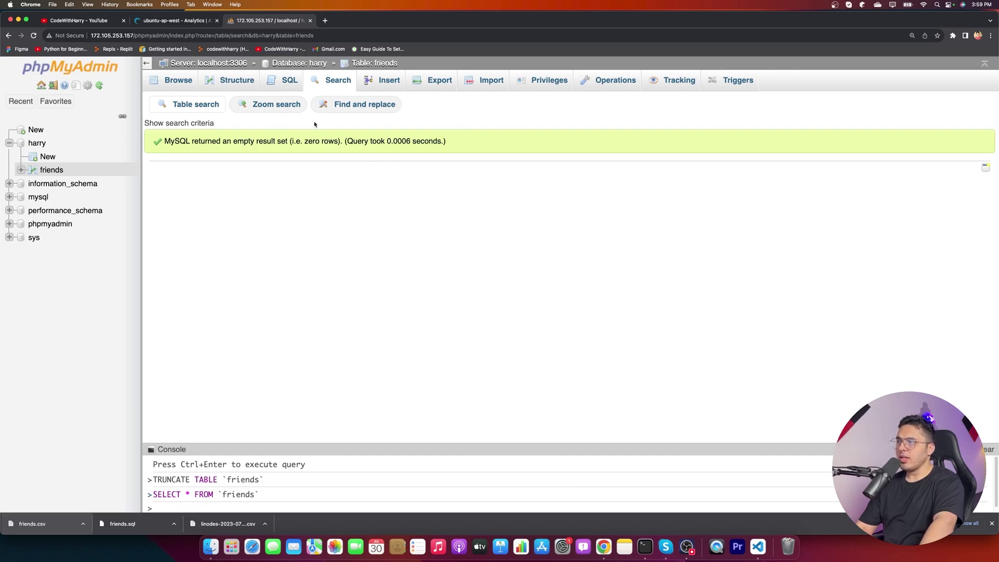
left_click(326, 83)
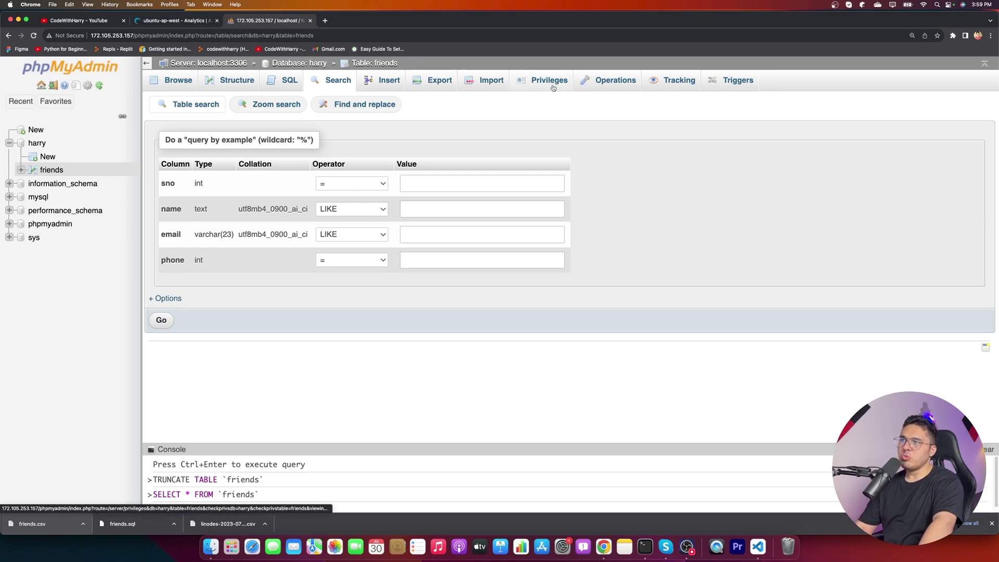
- Open the friends table's Operations page, showing InnoDB storage and AUTO_INCREMENT reset to 1
left_click(614, 80)
scroll(461, 382, "down", 10)
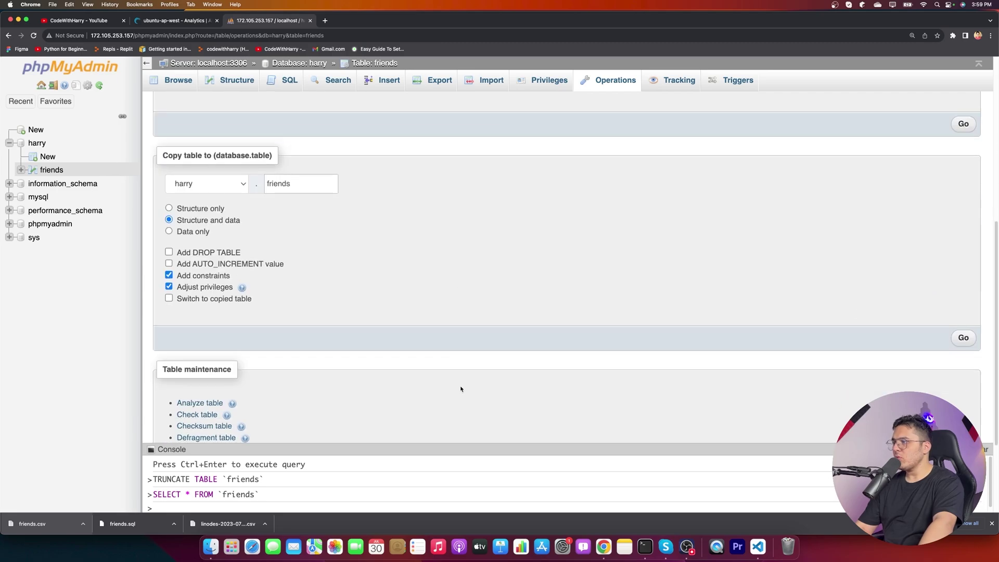
scroll(461, 389, "down", 5)
scroll(456, 363, "up", 12)
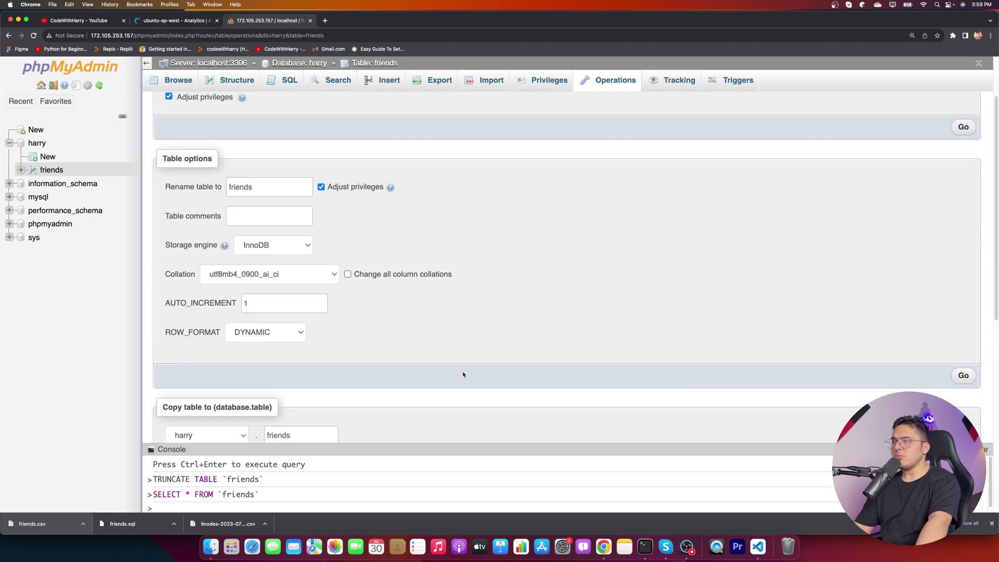